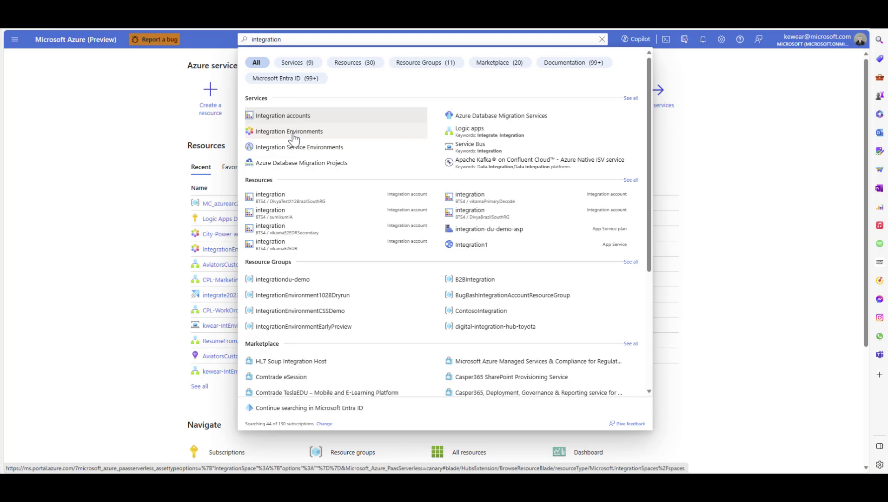
Create integration environment City-Power-and-Light-Video in subscription Logic Apps Demo, new resource group City-Power-Light-Video, region West Central US
click(293, 135)
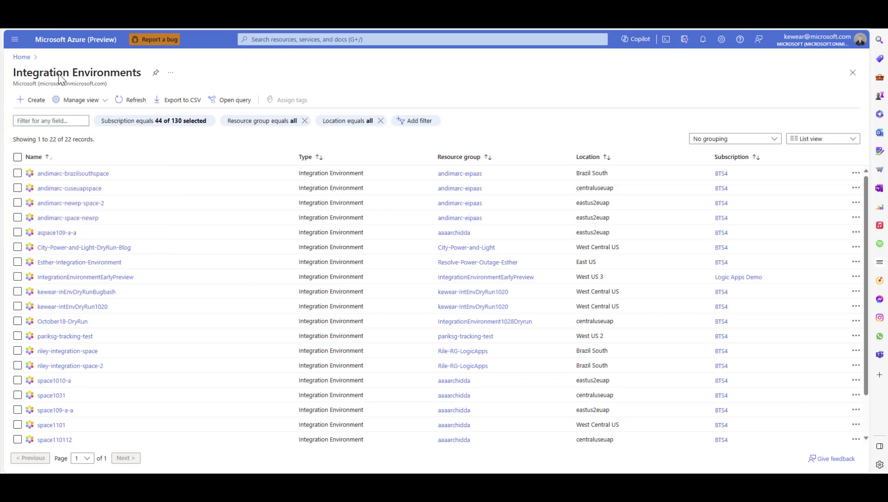
click(31, 100)
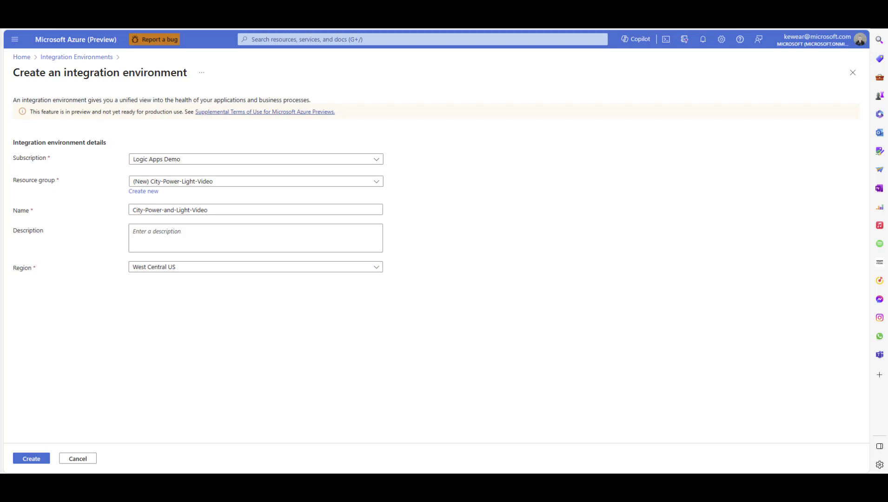
click(31, 460)
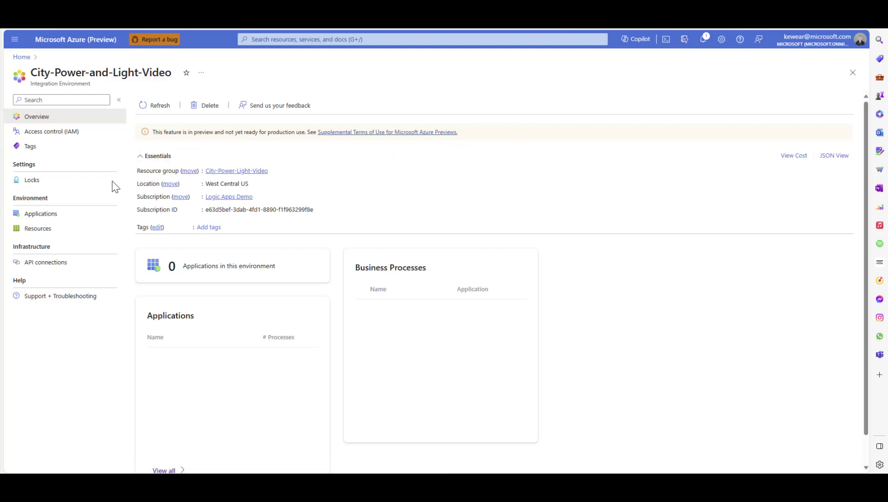
Start a new integration application in the City-Power-and-Light-Video environment and name it Customer-Service-PowerOutage-Video
scroll(176, 289, down, 1)
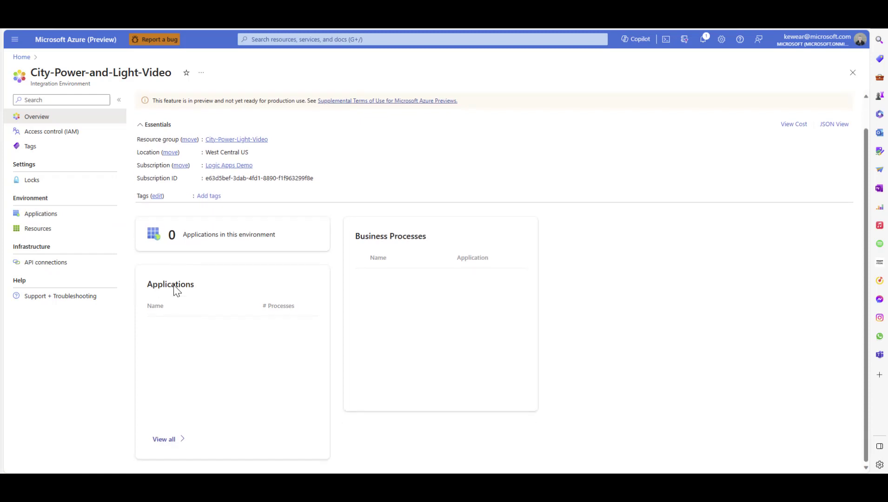
scroll(176, 290, up, 1)
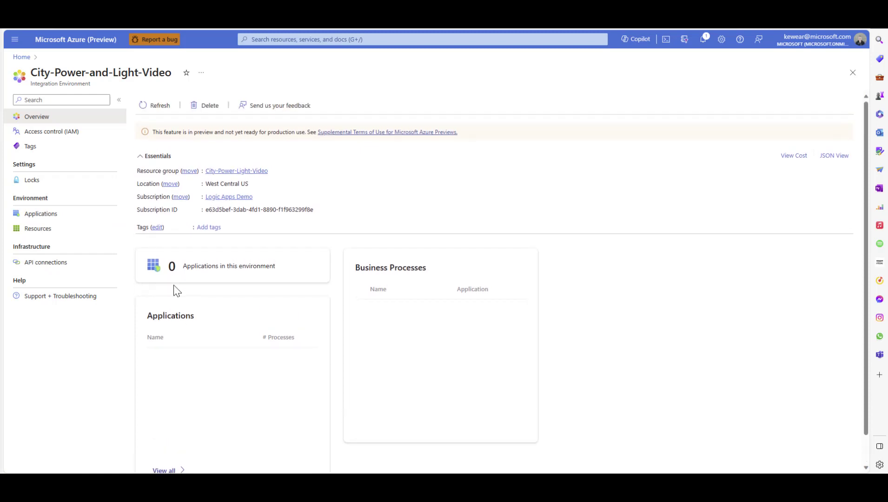
click(31, 215)
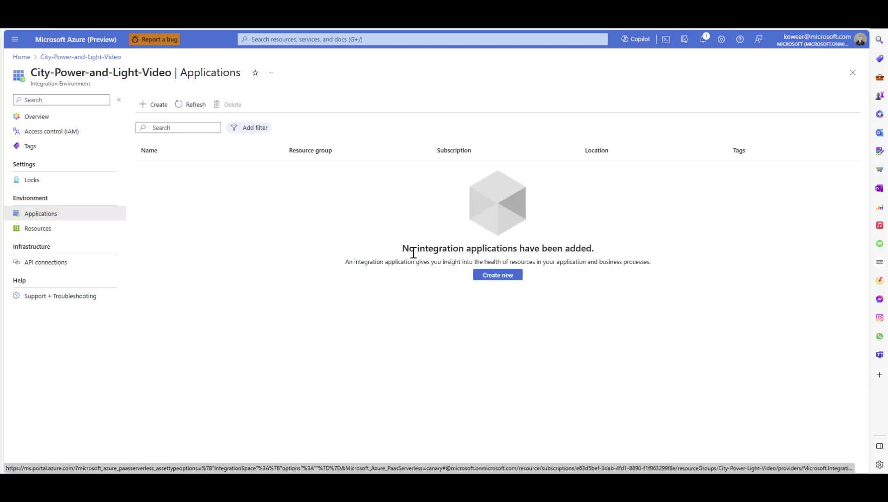
click(506, 283)
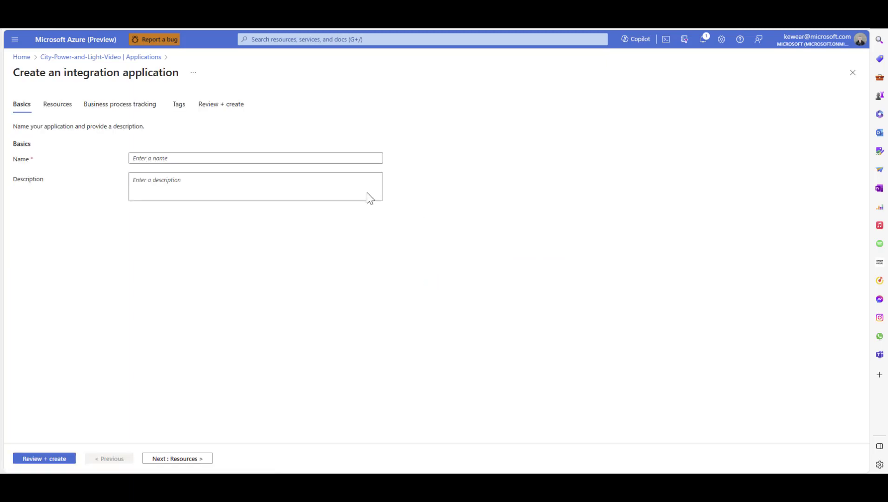
click(174, 160)
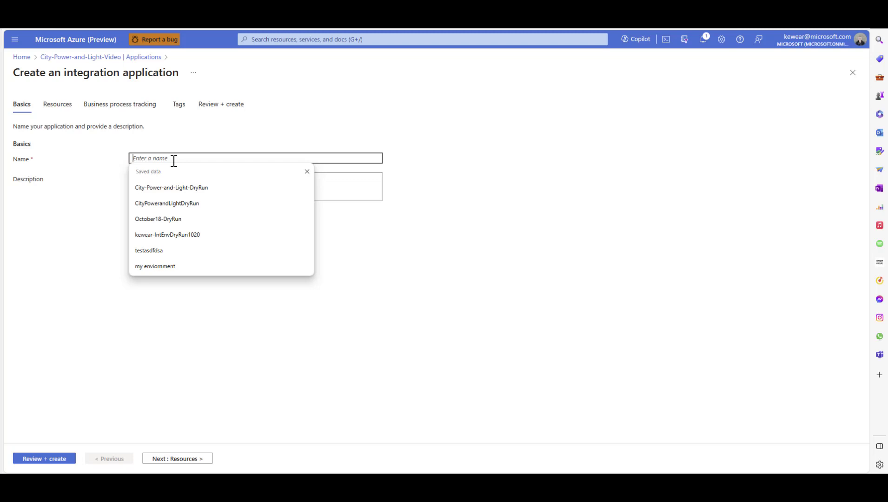
text(Customer-ServiceP)
text(PowerOutage)
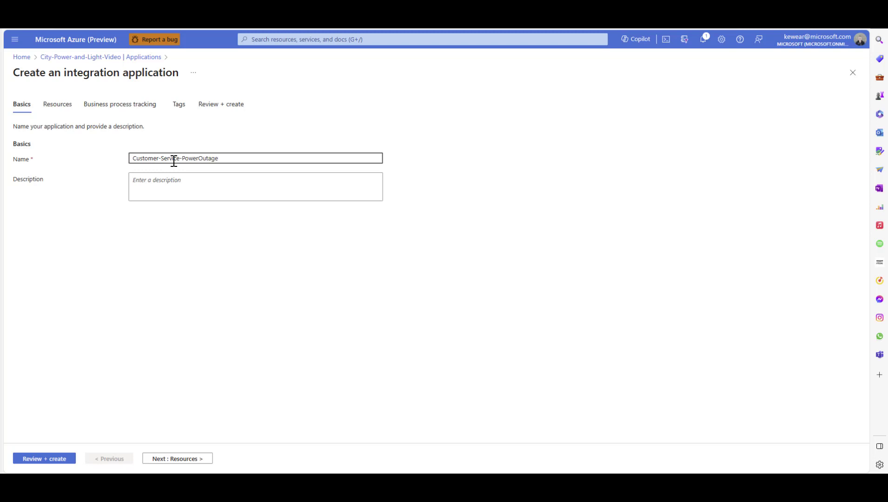
text(-Video)
click(124, 267)
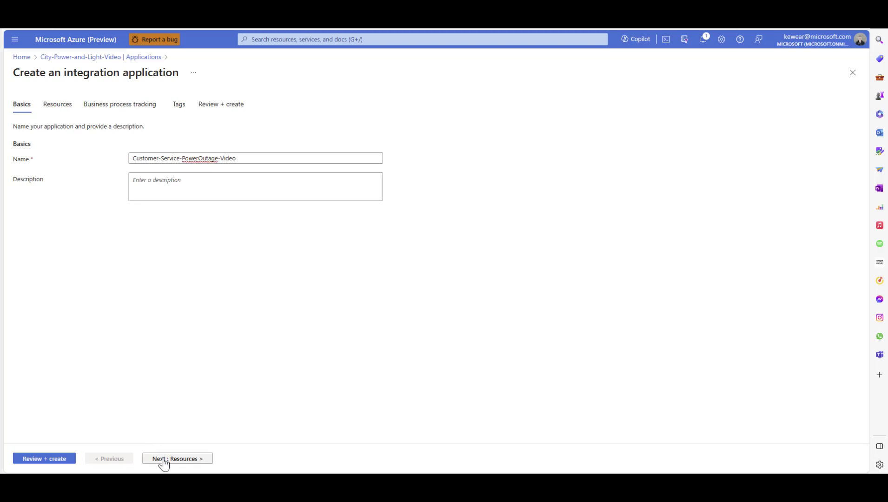
Add the Logic App resources CPL-Marketing and CPL-WorkOrderManagement from the subscription to the application
click(164, 461)
click(34, 179)
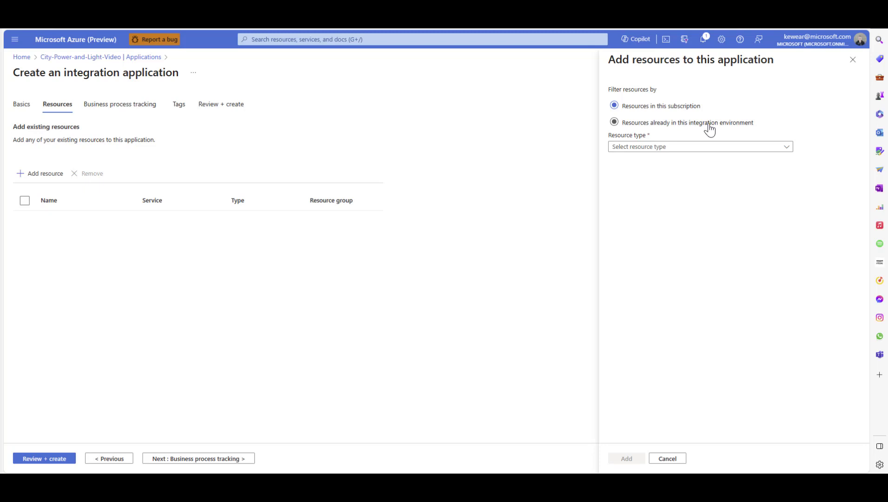
click(684, 149)
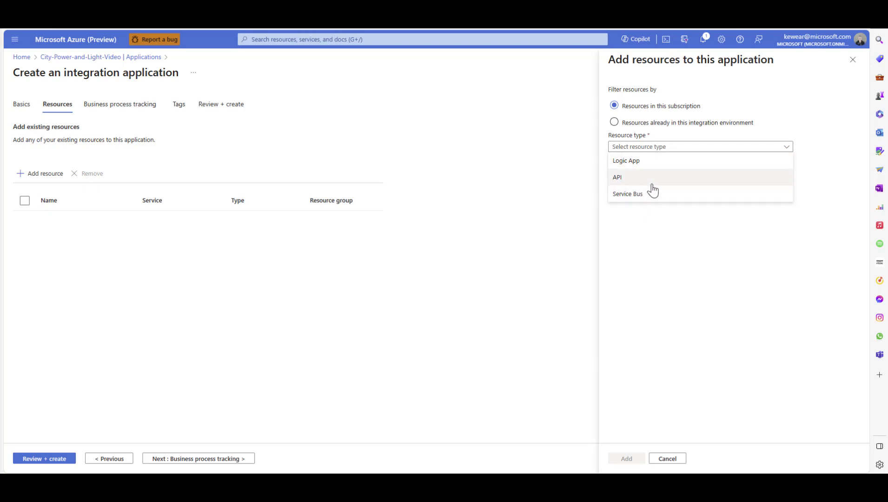
click(664, 171)
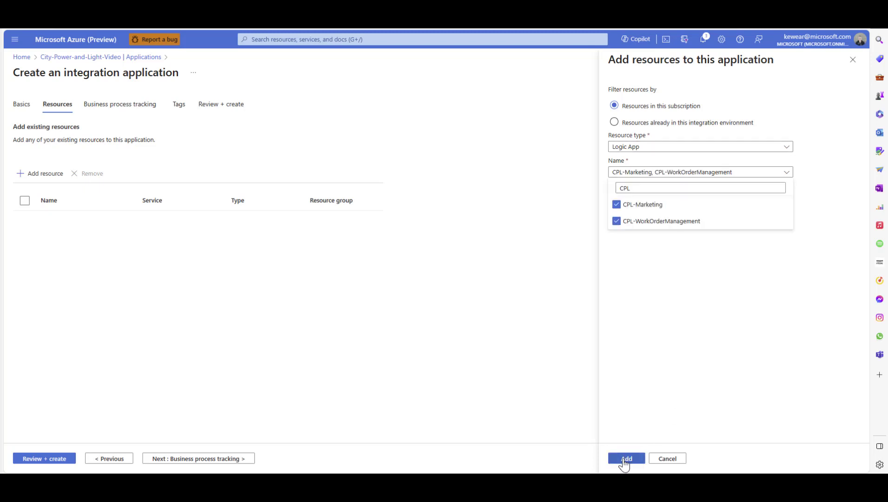
click(624, 459)
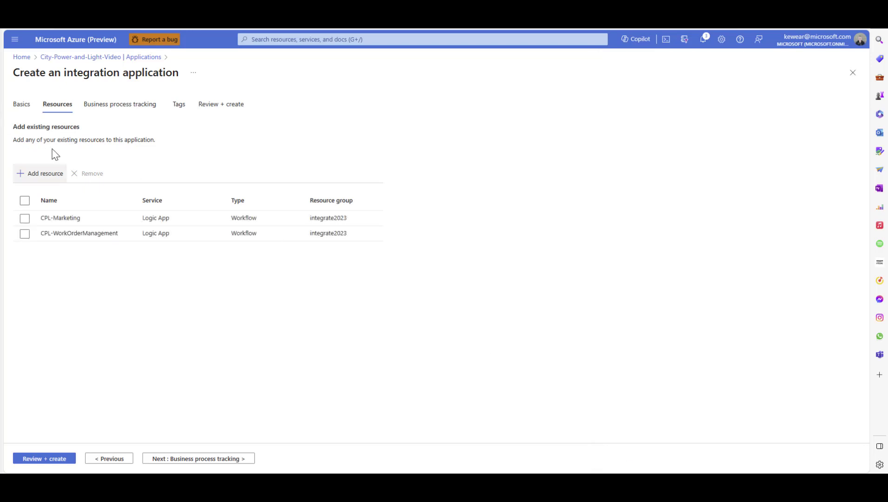
Add the API work-management-mean-time-to-restor from CPL-APIManagement to the application's resources
click(44, 176)
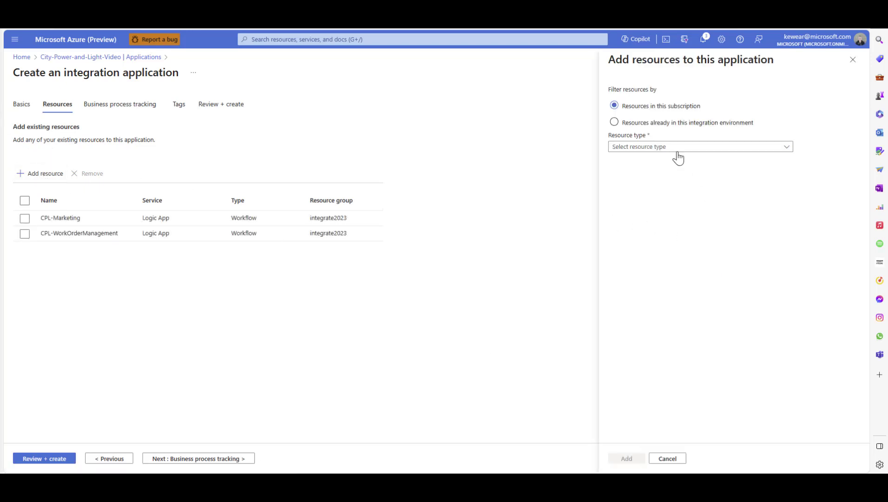
click(677, 148)
click(641, 182)
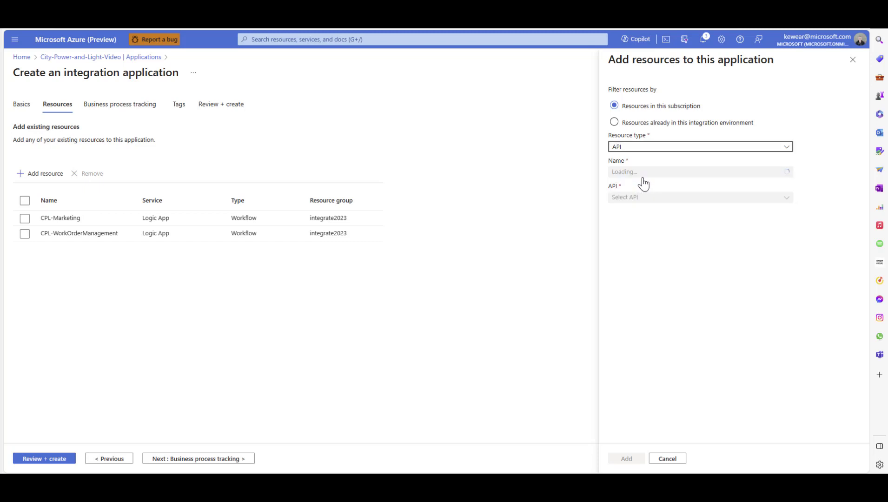
click(645, 175)
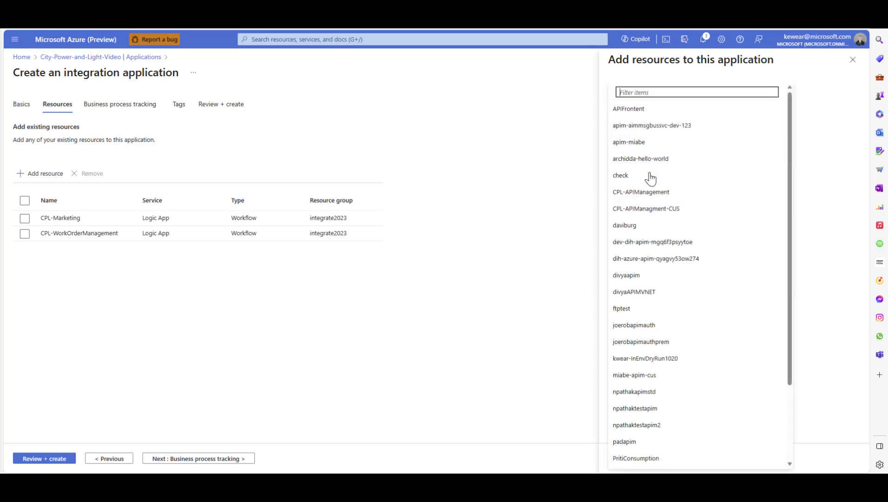
scroll(649, 188, down, 1)
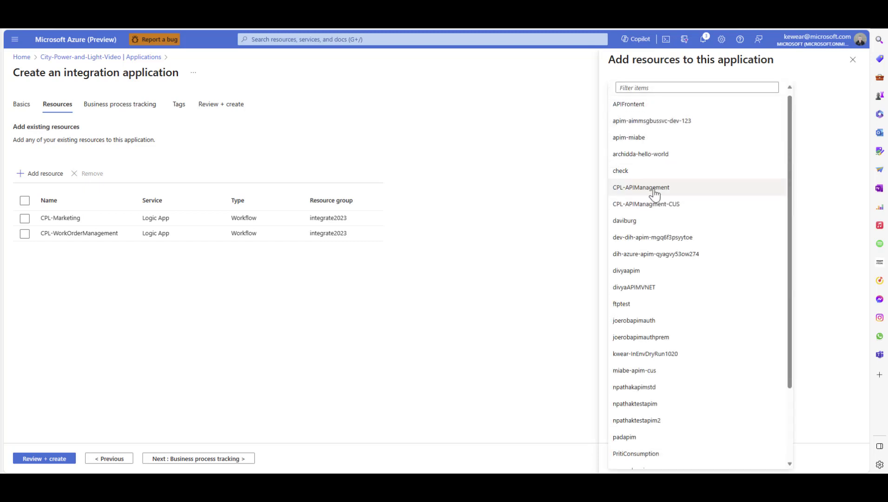
click(653, 188)
click(649, 200)
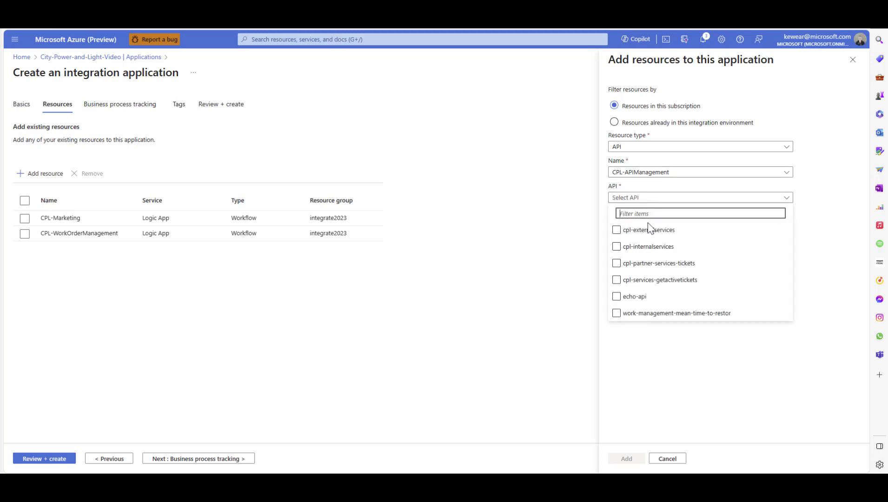
click(642, 315)
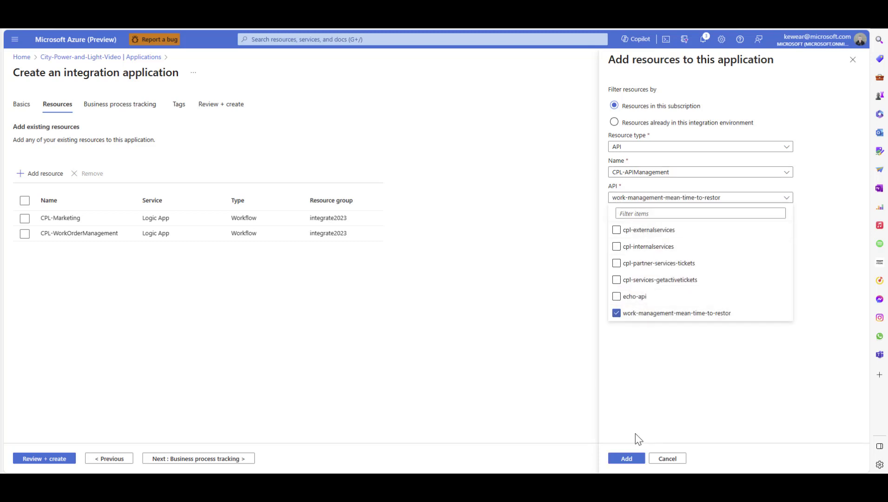
click(627, 459)
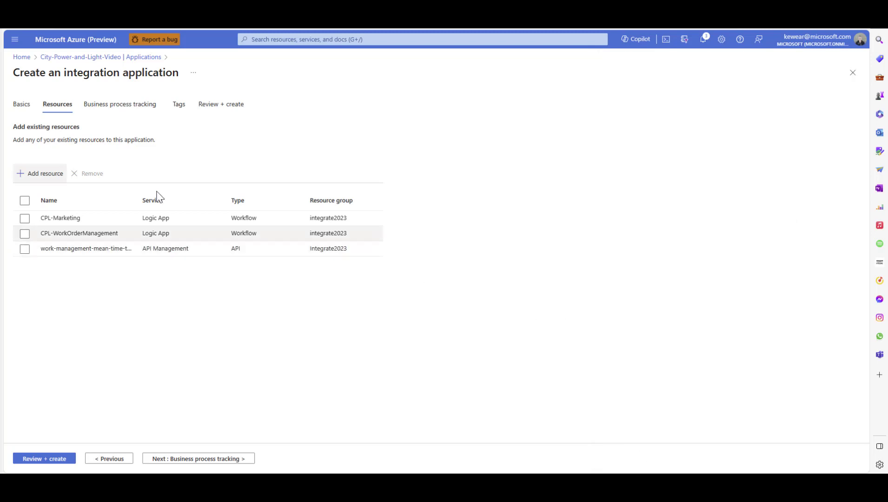
Set up a Service Bus resource using the CPL-WorkManagement namespace and the topic customerservice-notifications-topic
click(43, 179)
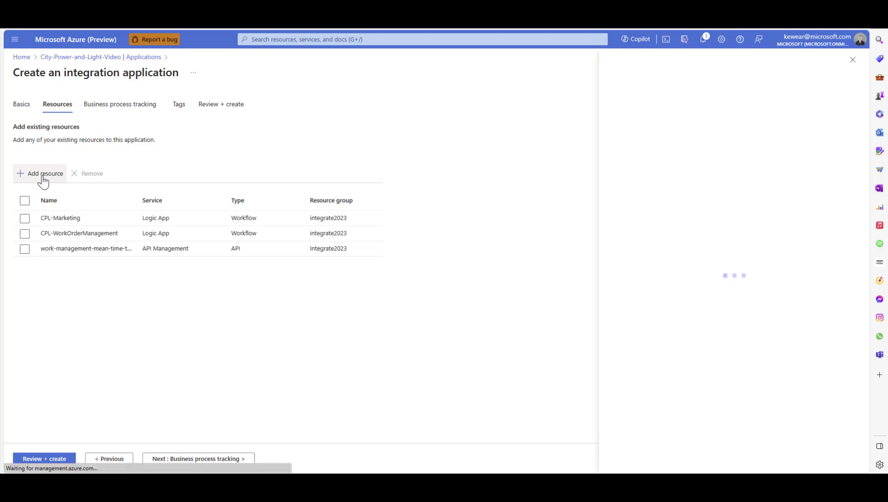
click(632, 148)
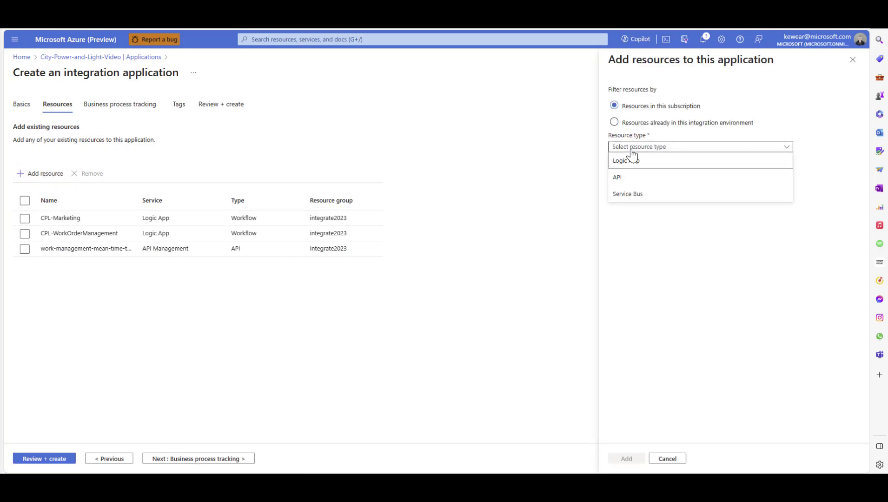
click(628, 193)
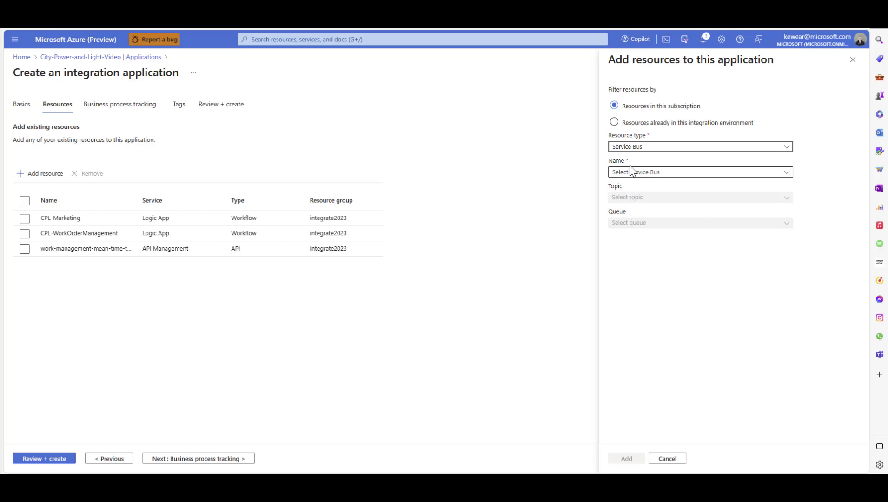
click(631, 174)
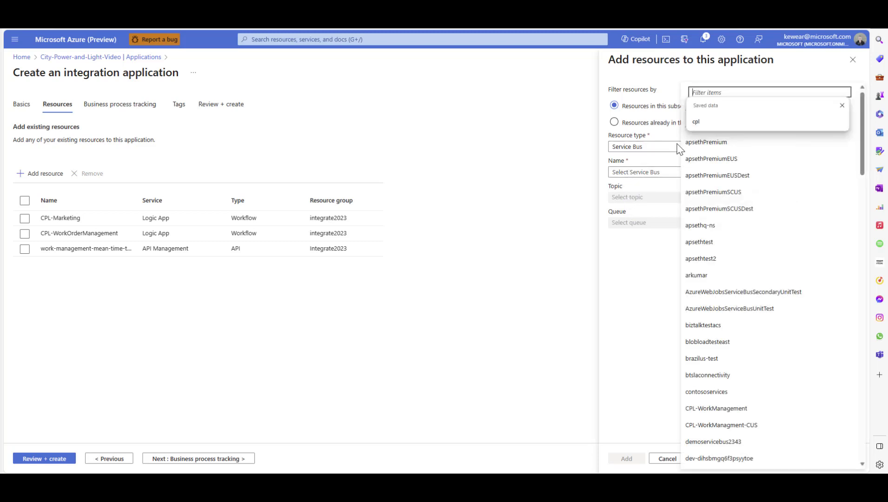
click(701, 88)
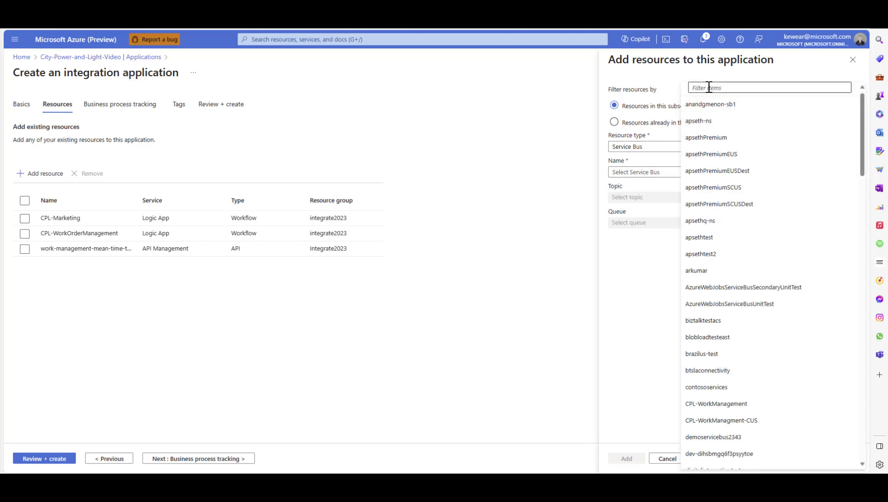
text(cpl)
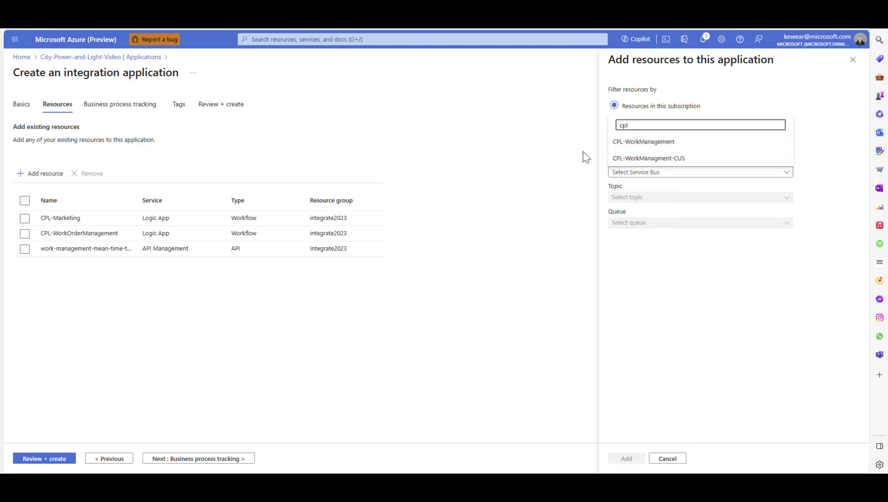
click(638, 146)
click(641, 199)
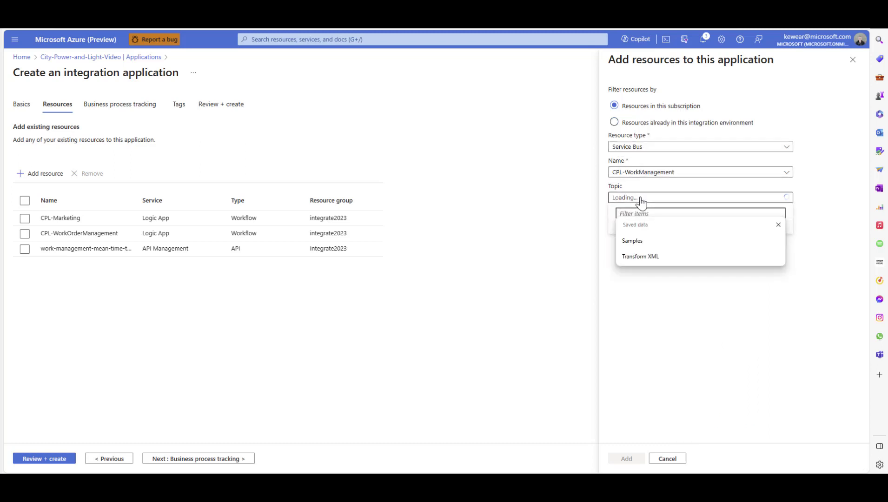
click(637, 345)
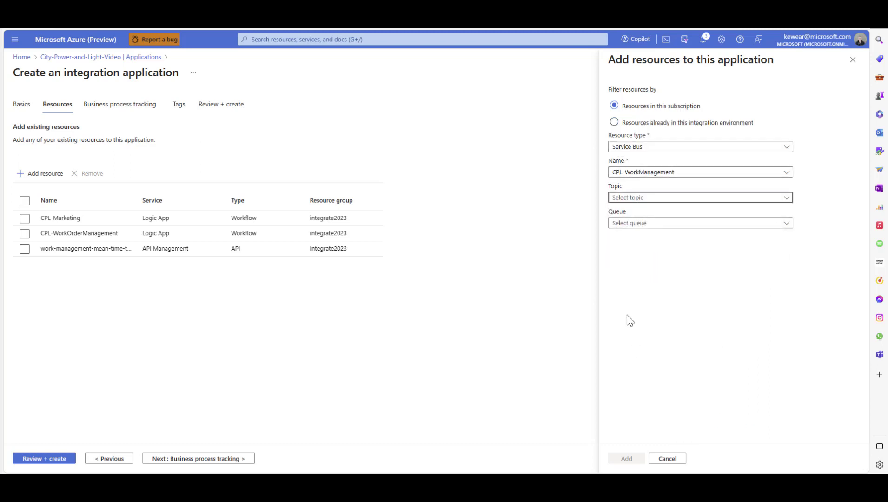
click(637, 199)
click(613, 230)
click(625, 277)
Select the workmanagement techonsite, ticketcomplete, ticketcreated and ticketdispatached queues and add the Service Bus resources to the application
click(642, 225)
click(617, 355)
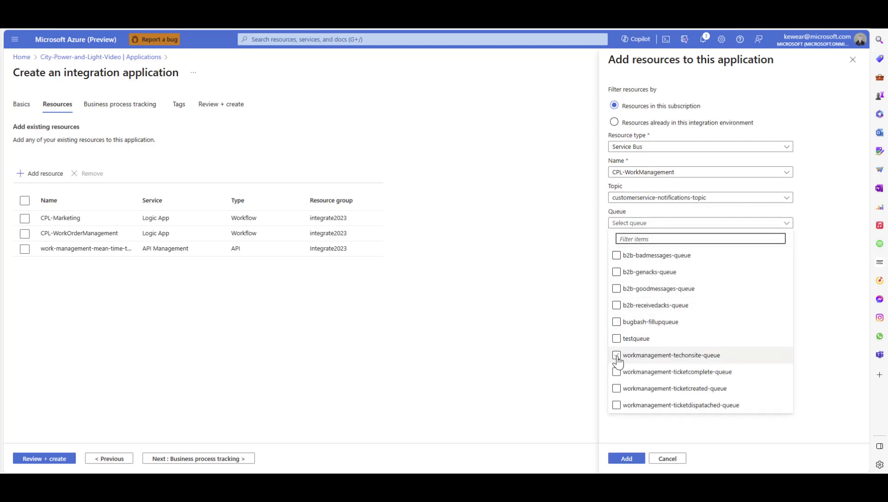
click(617, 372)
click(616, 389)
click(617, 405)
click(627, 459)
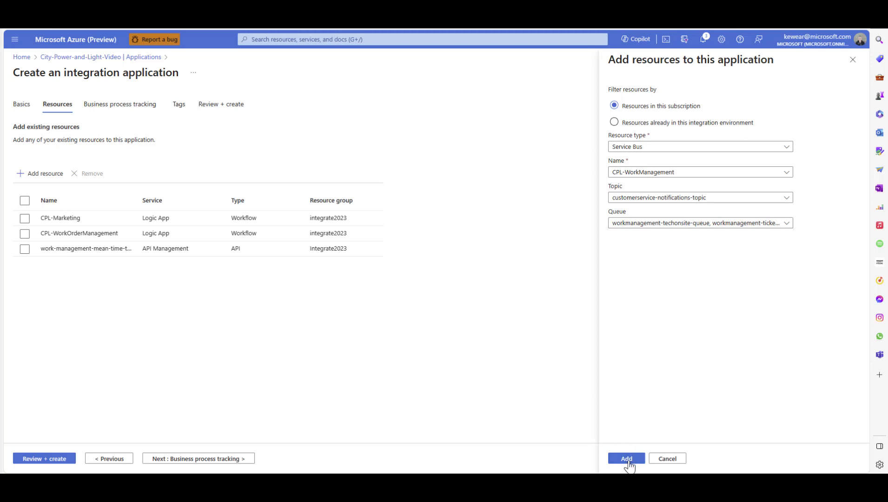
click(626, 458)
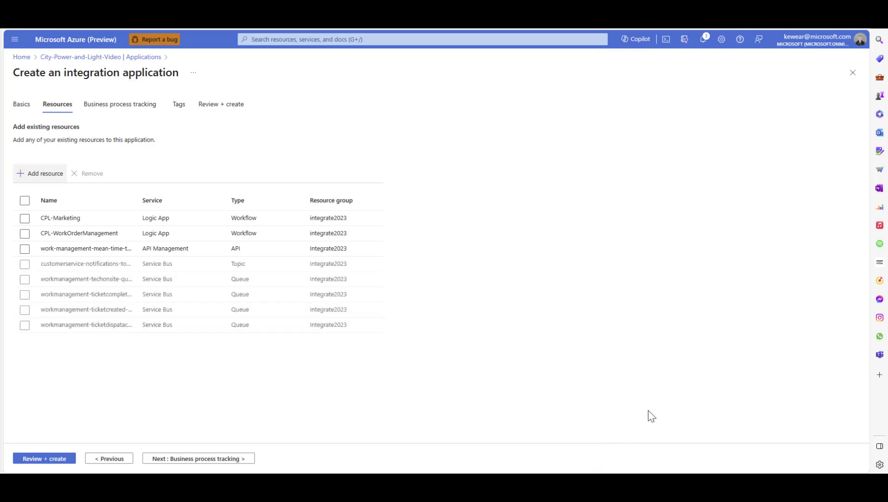
Set business process tracking storage to subscription BTS4, cluster integrate2023adx and database Business Process Tracking
click(191, 461)
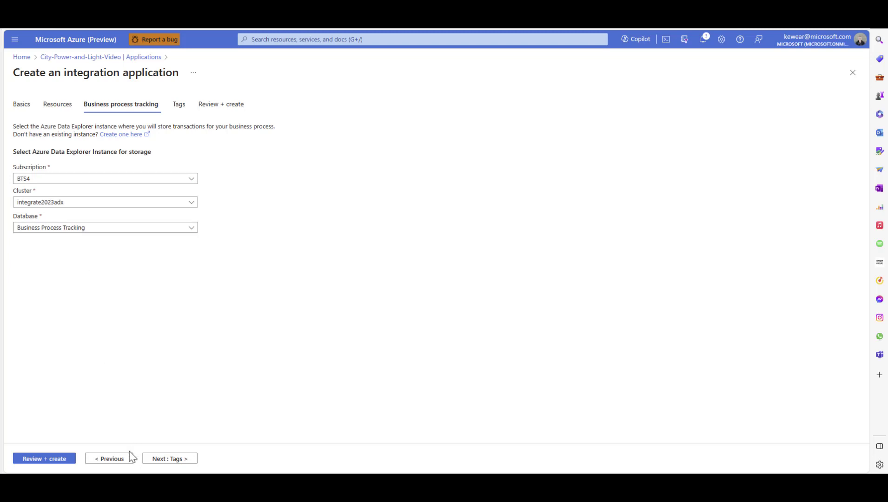
click(174, 460)
Add an owner tag with the owner's alias as its value and create the integration application
click(91, 174)
text(ow)
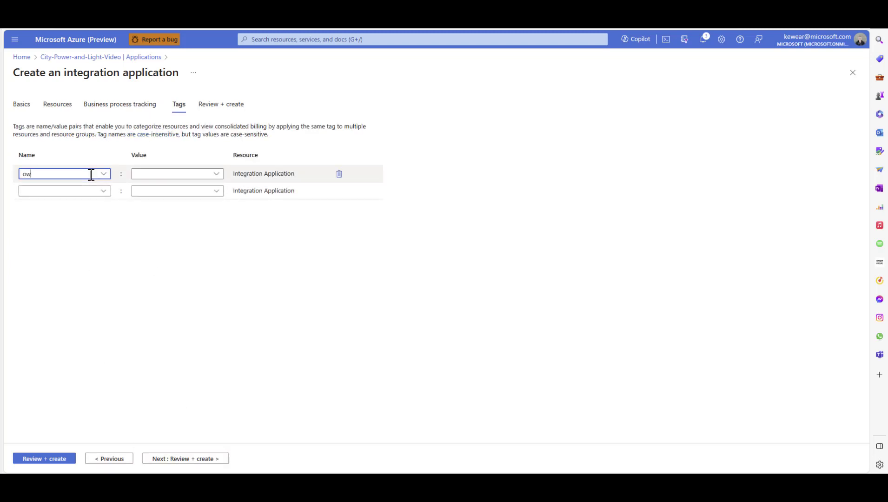
text(ner)
click(160, 179)
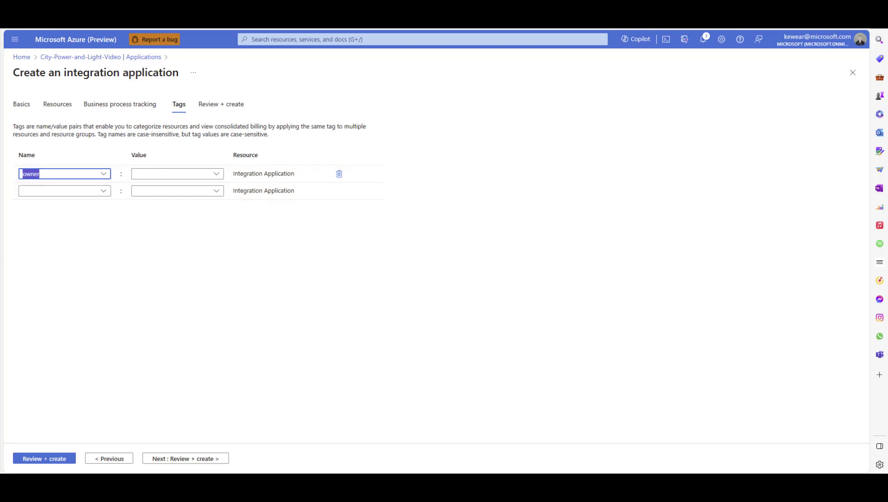
click(44, 459)
click(37, 462)
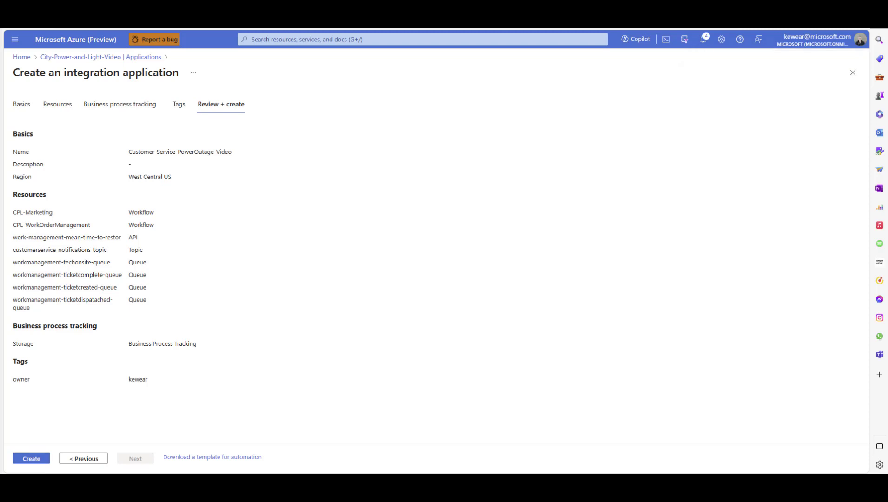
Refresh the environment's applications list and open the Customer-Service-PowerOutage-Video application
click(189, 104)
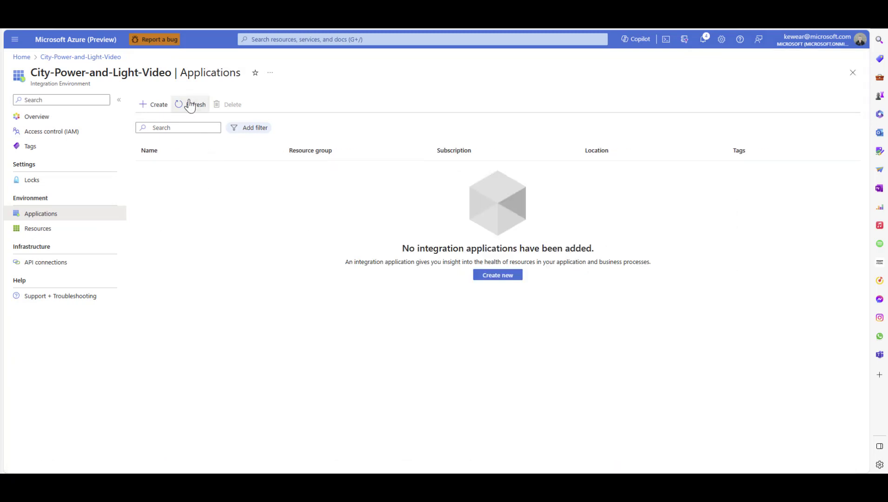
click(190, 104)
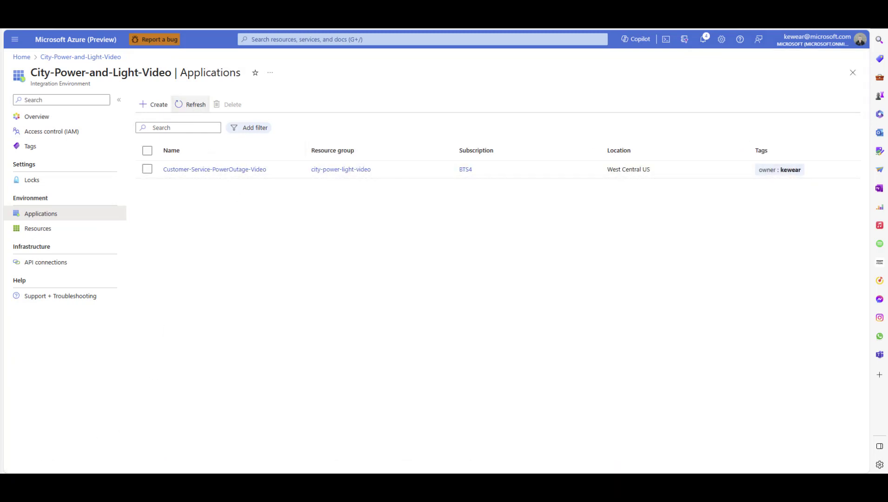
click(222, 170)
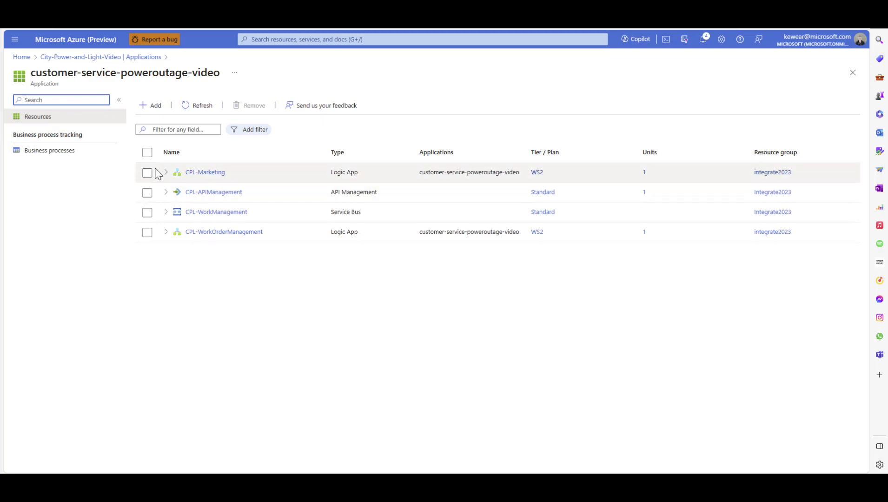
Expand the CPL-Marketing and CPL-WorkManagement resources to examine the workflows, topic and queues they contain
click(170, 173)
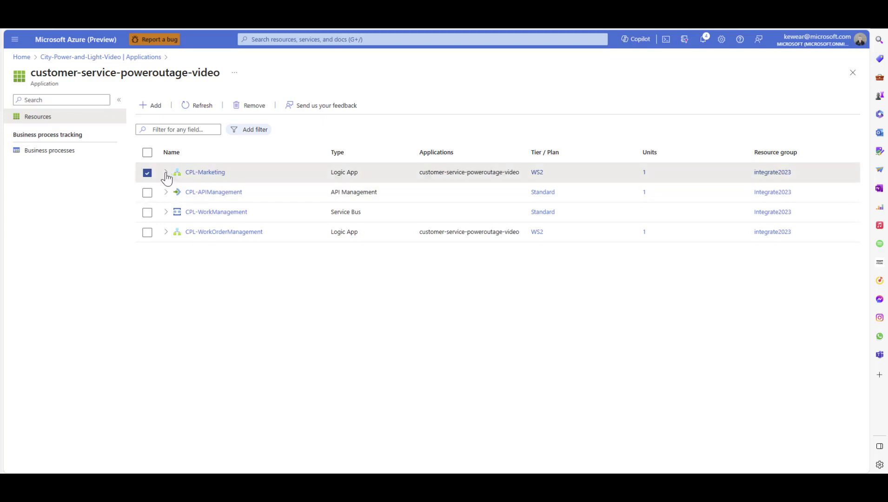
click(166, 173)
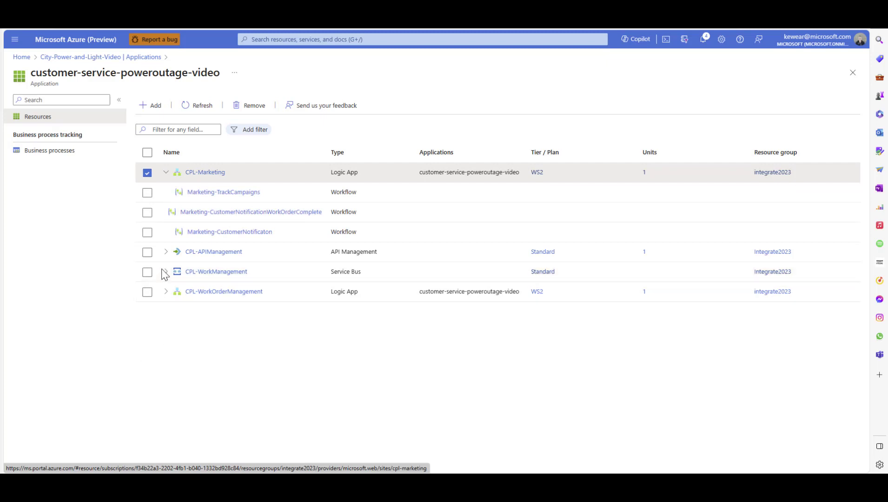
click(148, 273)
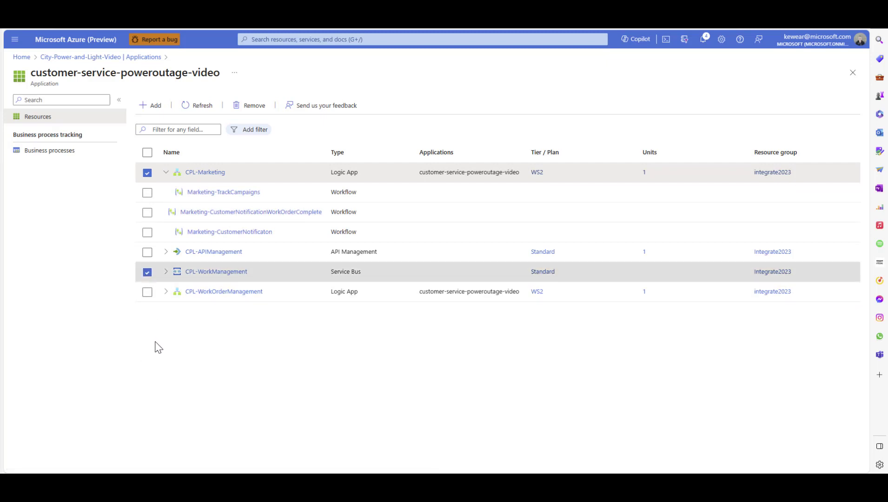
click(166, 272)
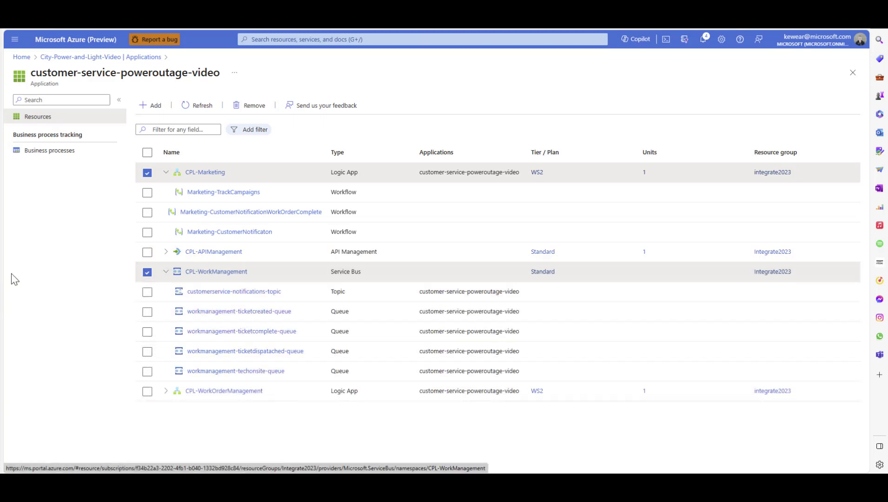
Start a new business process named CustomerService-PowerOutage with the description My Description
click(60, 151)
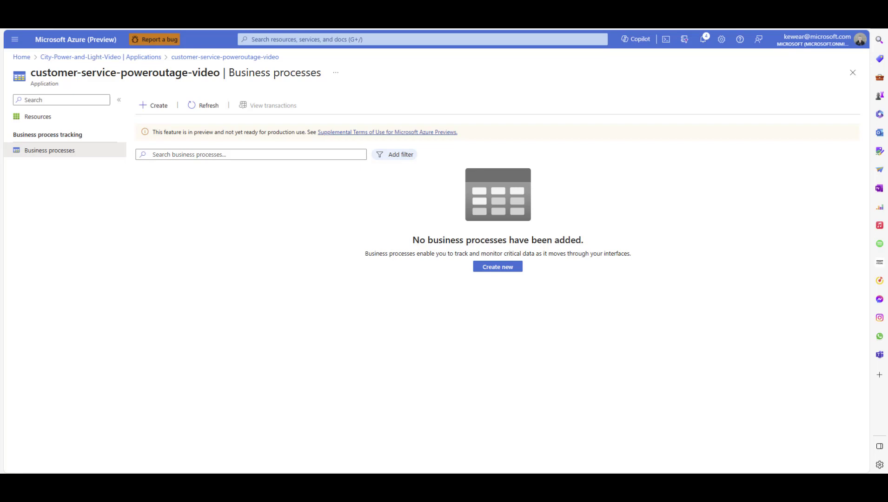
click(495, 274)
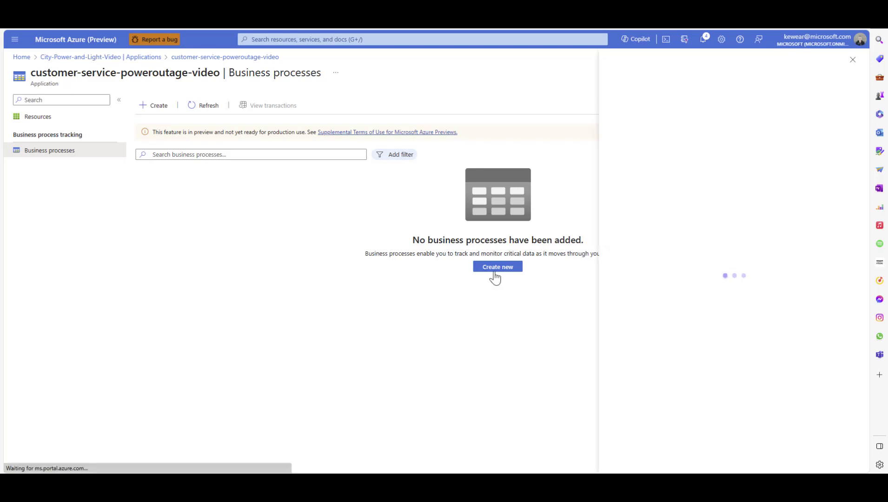
click(611, 101)
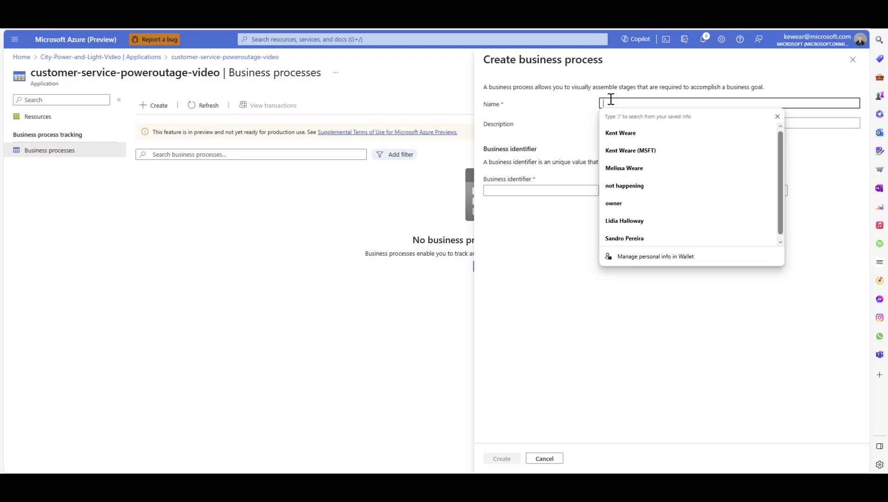
key(Escape)
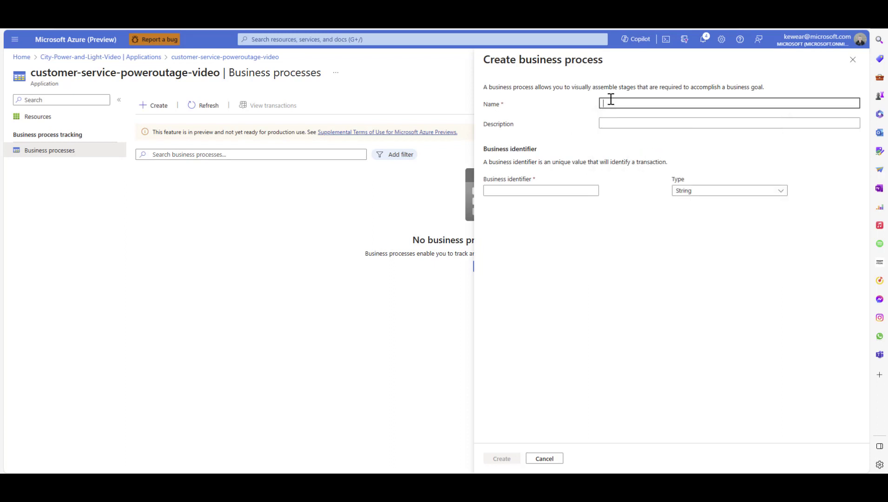
text(CustomerSer)
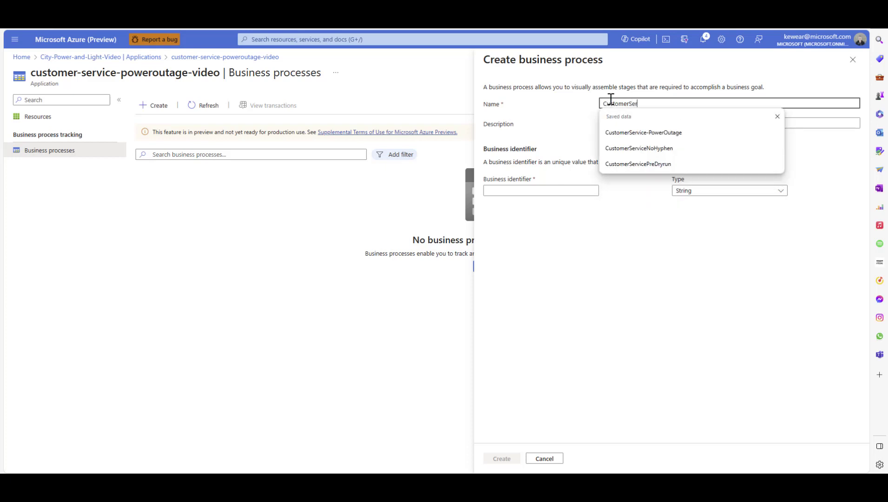
text(vice-PowerOutage)
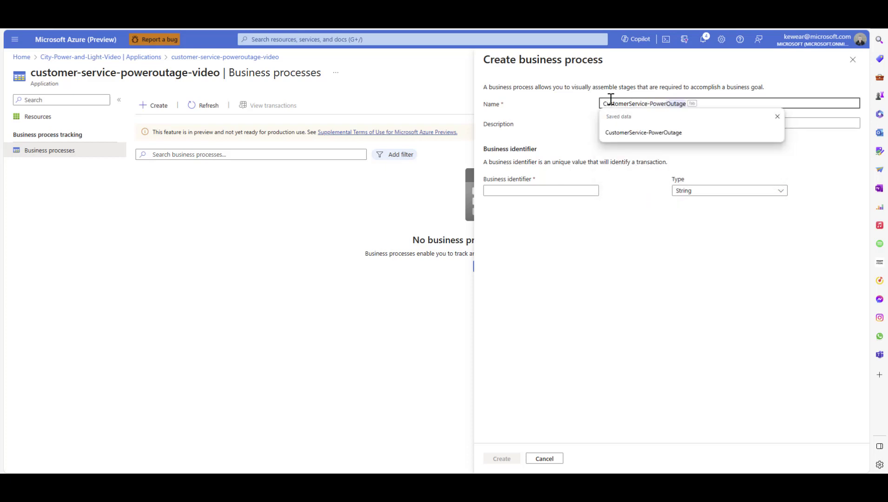
key(Tab)
click(653, 127)
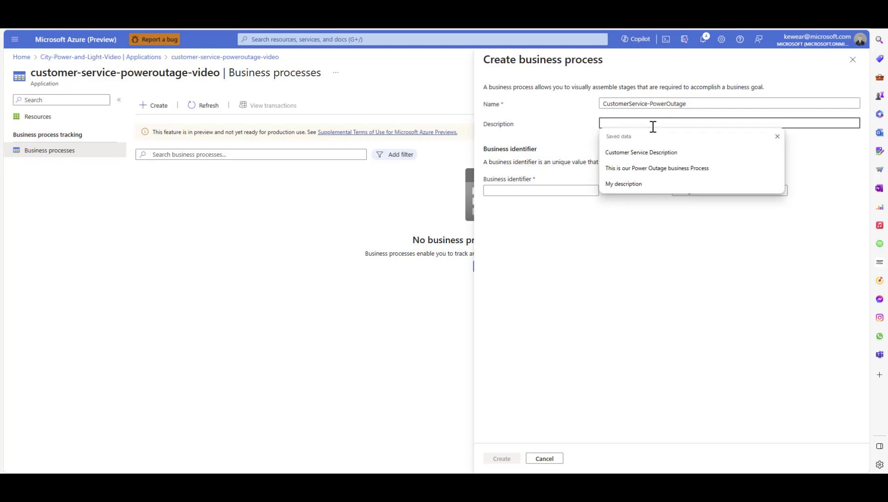
text(my Description)
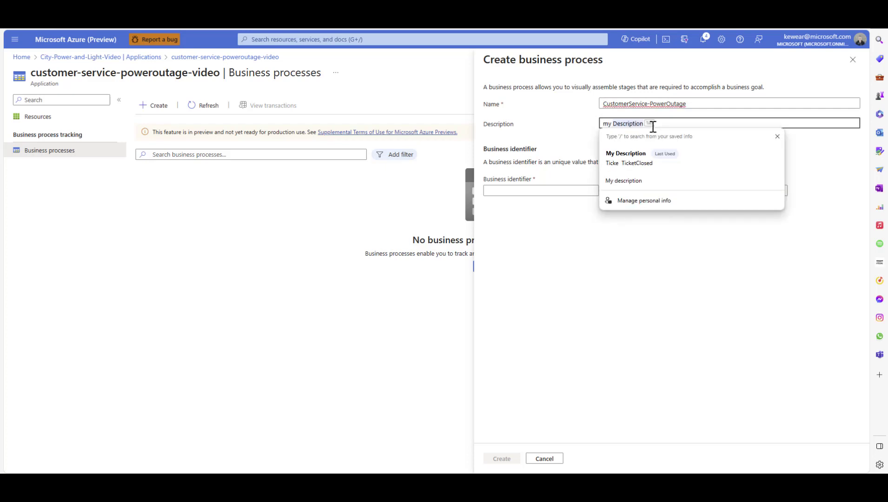
key(Tab)
click(781, 296)
Set the business identifier to TicketNumber and create the business process
click(500, 192)
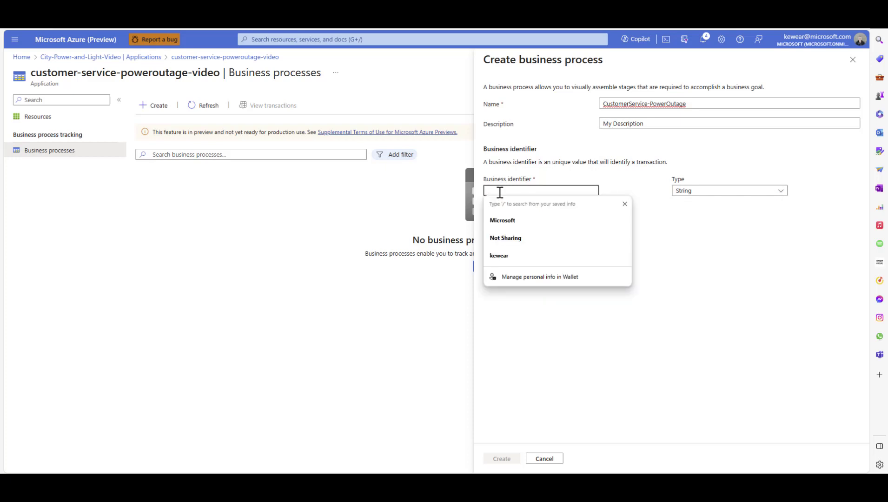
text(1)
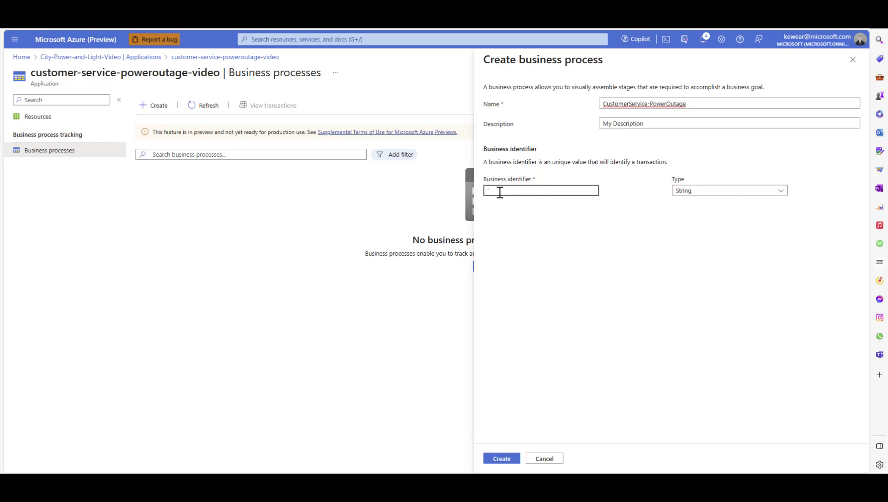
key(BackSpace)
text(TicketNumber)
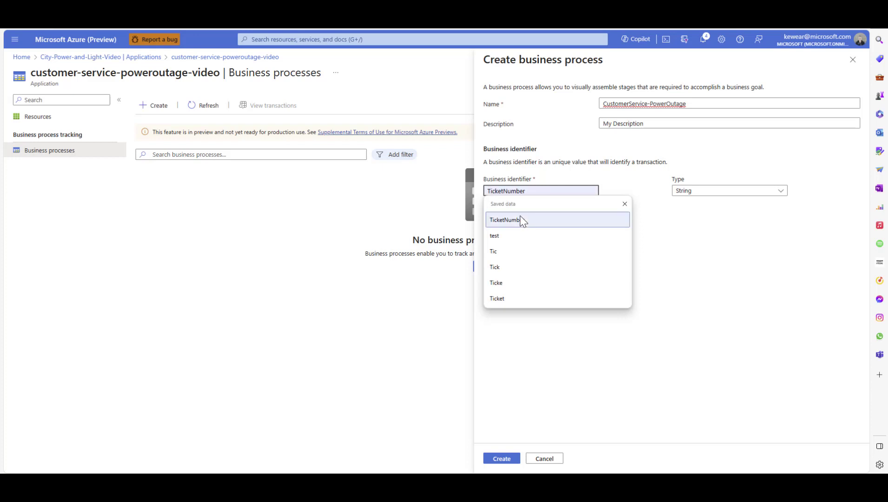
click(520, 220)
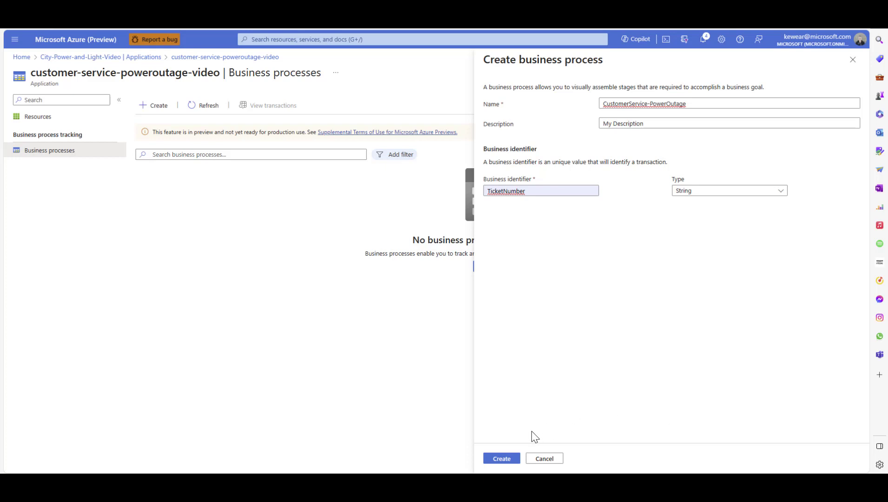
click(502, 459)
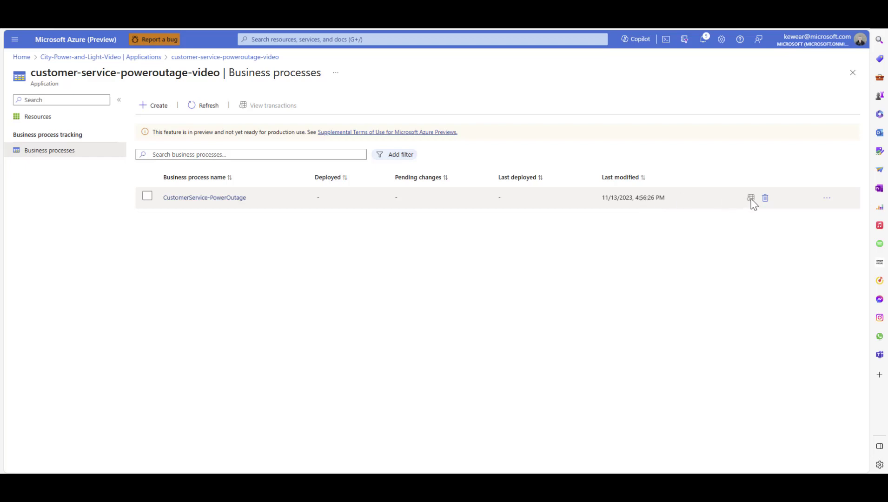
Open the CustomerService-PowerOutage business process and start a first stage named TicketCreated
click(215, 199)
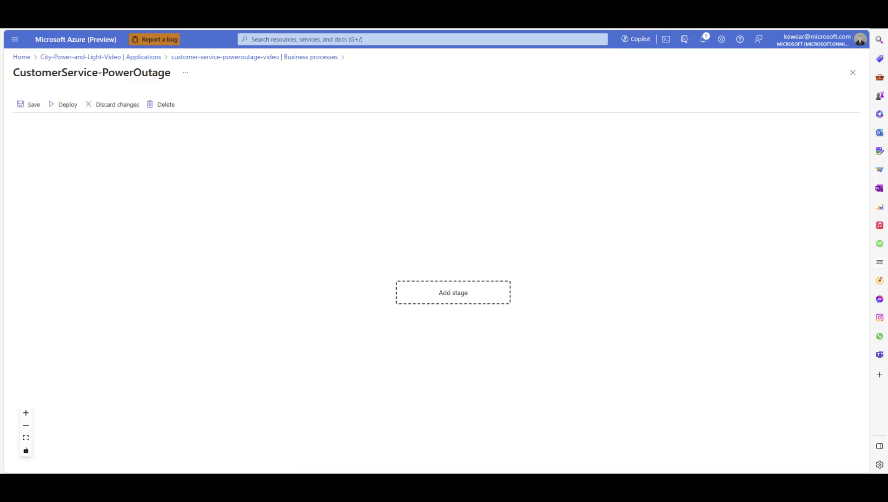
drag(362, 378, 341, 242)
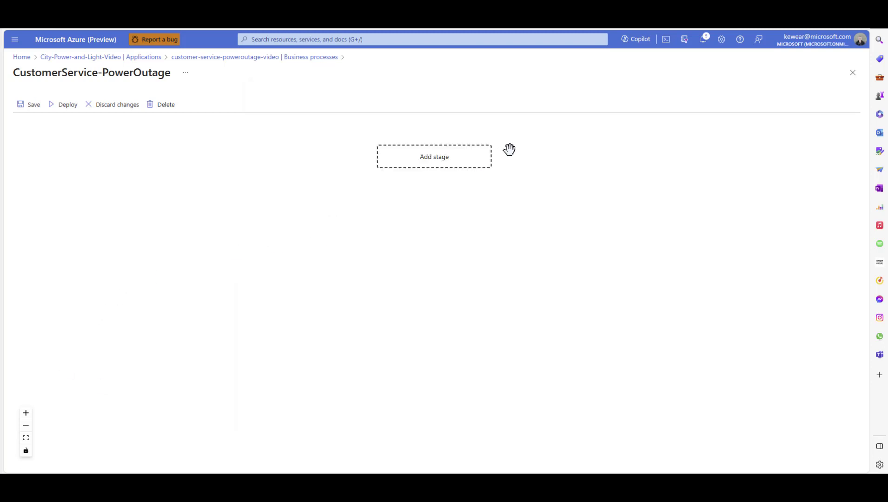
click(462, 165)
click(730, 152)
text(c)
key(BackSpace)
text(TicketCreated)
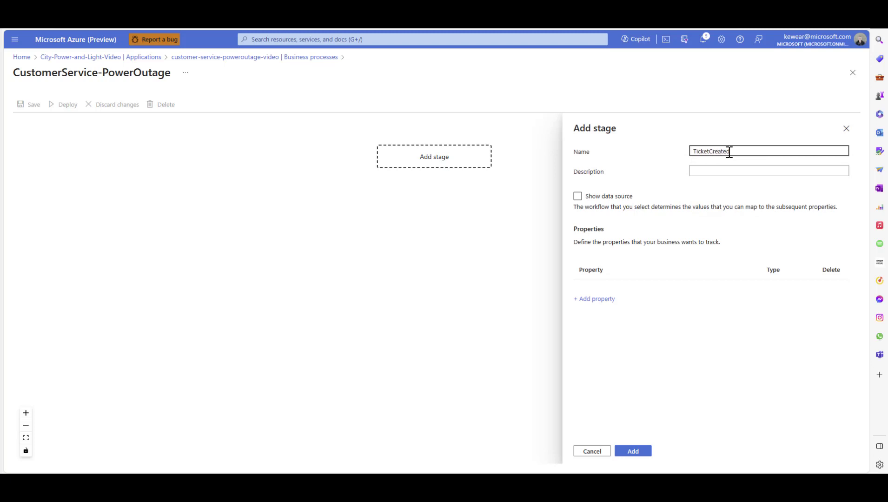
Describe the TicketCreated stage as "The stage when a ticket is created in our CRM"
click(709, 172)
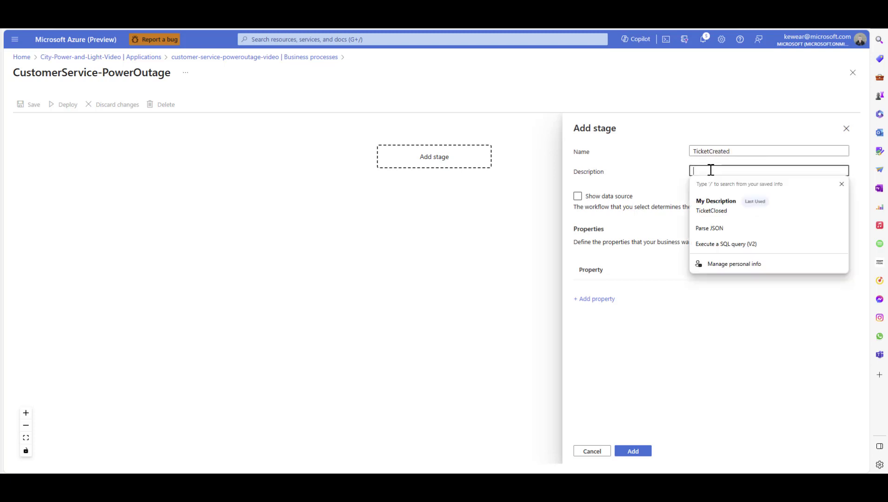
text(The stage when a )
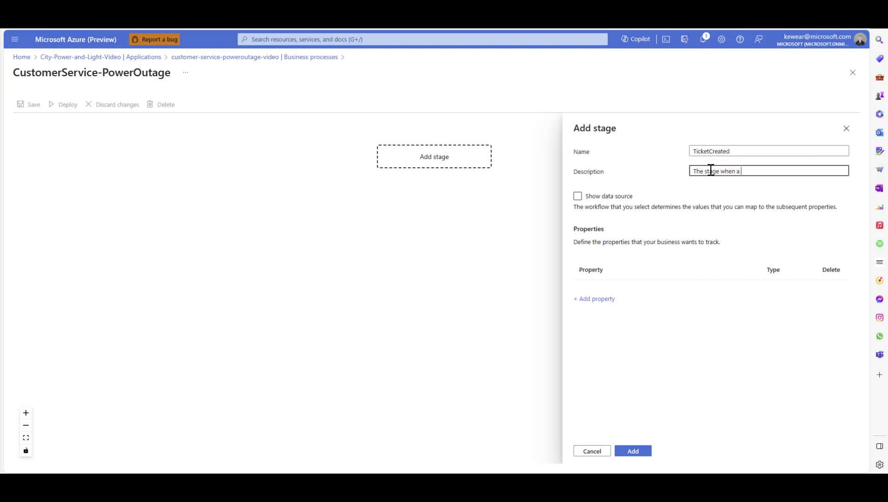
text(ticket is created in our CR)
text(M)
Add a CustomerName property of type String to the TicketCreated stage
click(598, 299)
click(601, 296)
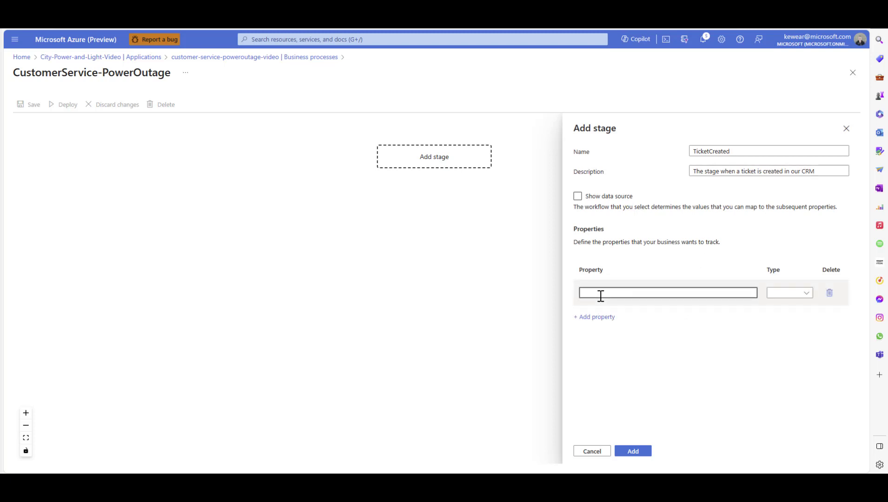
text(CustomerName)
click(777, 294)
click(778, 307)
Add a CustomerPhone property of type String to the TicketCreated stage
click(600, 317)
click(606, 319)
text(Custo)
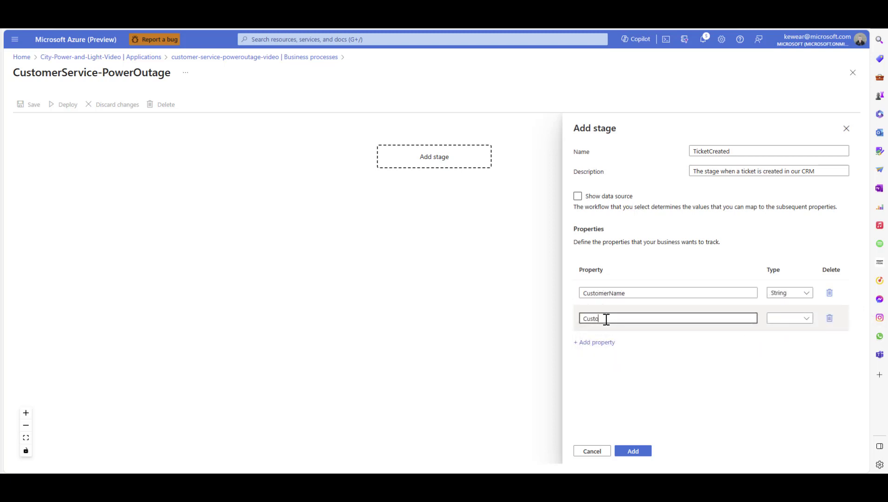
text(merPhone)
click(774, 319)
click(779, 332)
Add a CustomerEmail property of type String and add the TicketCreated stage to the business process
click(604, 343)
click(608, 345)
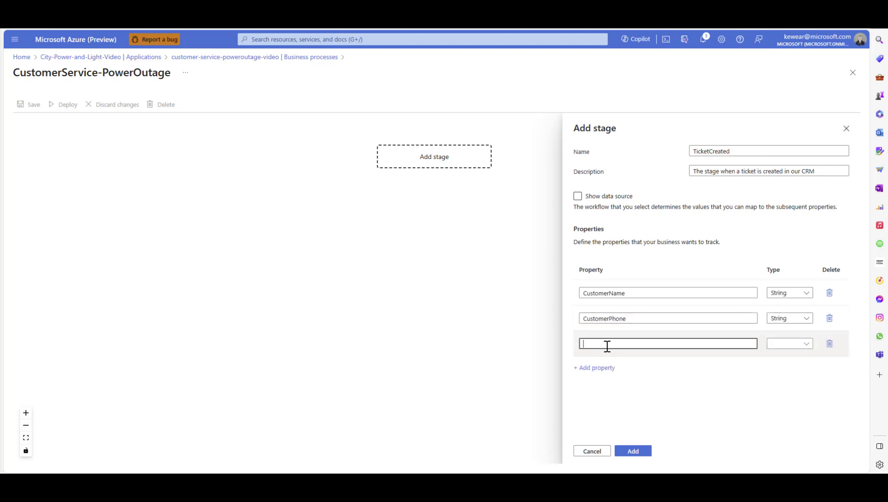
text(CustomerEmail)
click(789, 347)
click(790, 354)
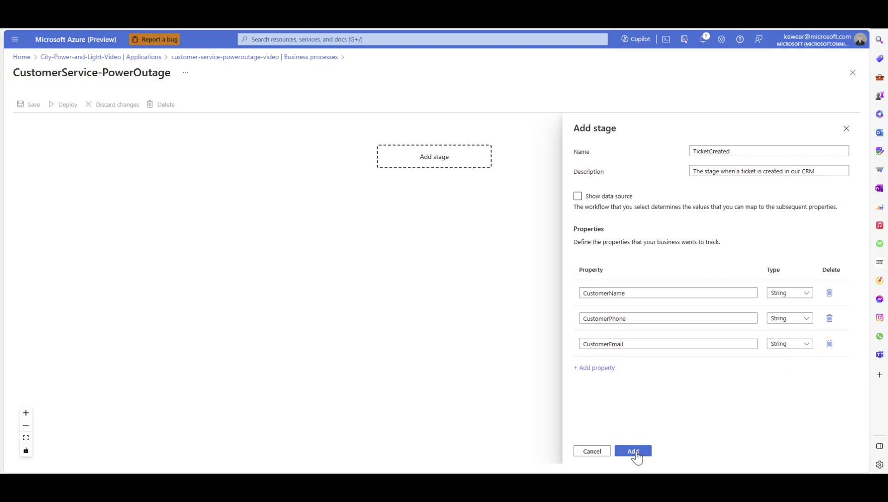
click(633, 452)
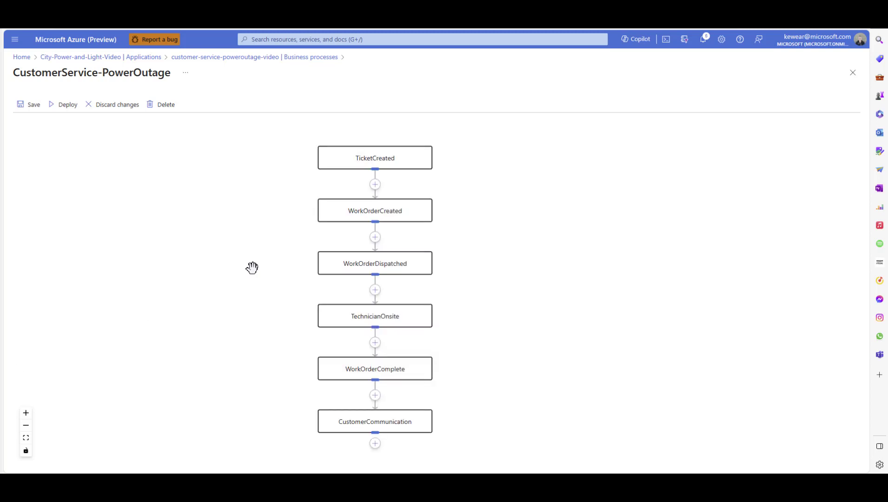
Save the business process and open the WorkOrderCreated stage for editing
click(29, 111)
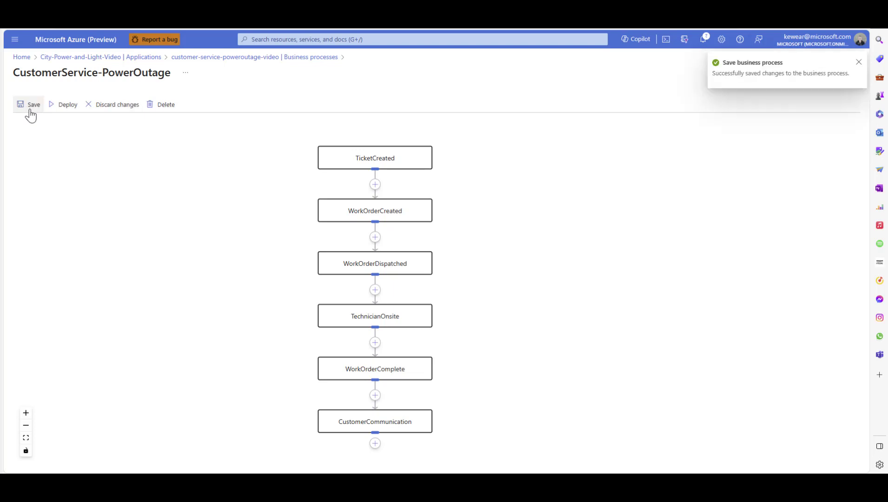
click(383, 223)
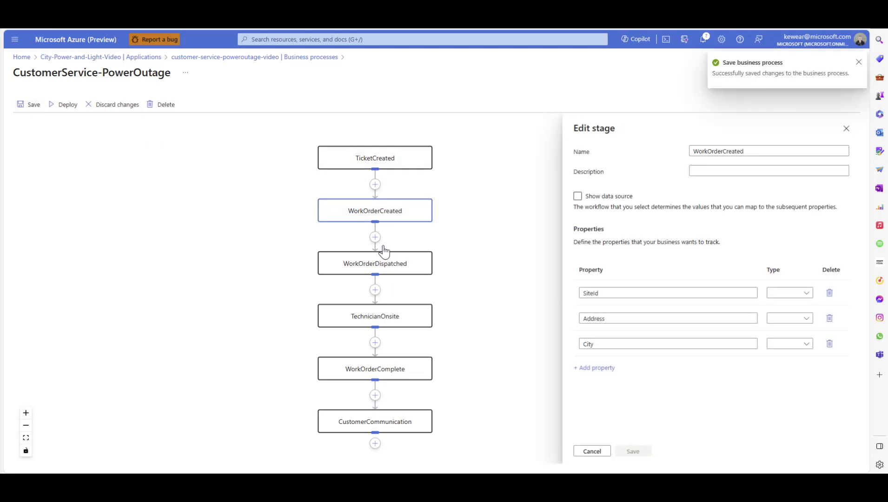
Review the tracked properties of the WorkOrderDispatched, TechnicianOnsite, WorkOrderComplete and CustomerCommunication stages, and close the stage editor
click(383, 266)
click(378, 320)
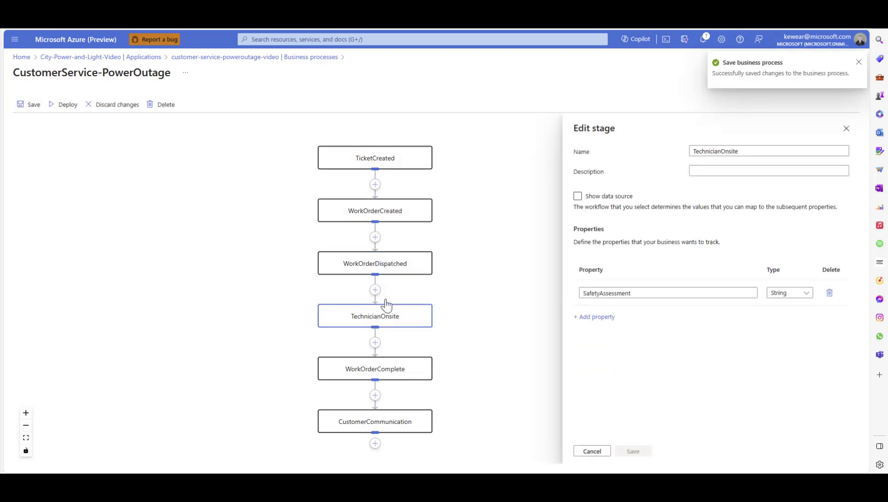
click(374, 372)
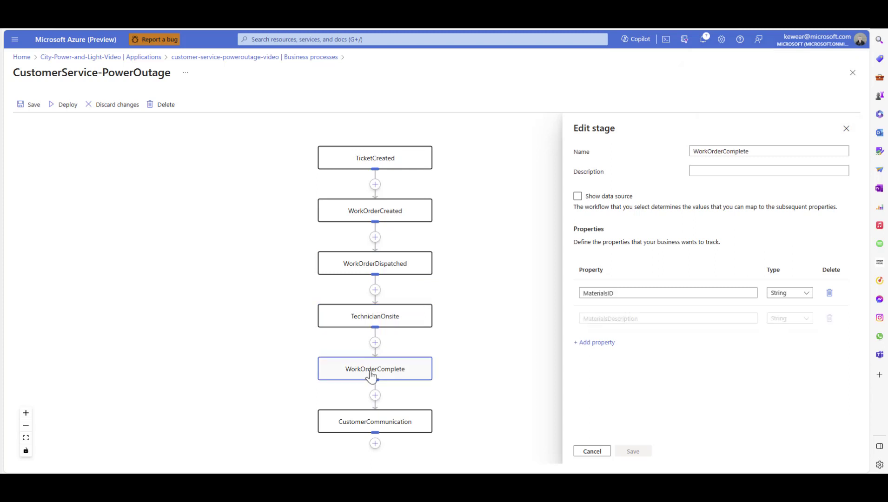
click(390, 425)
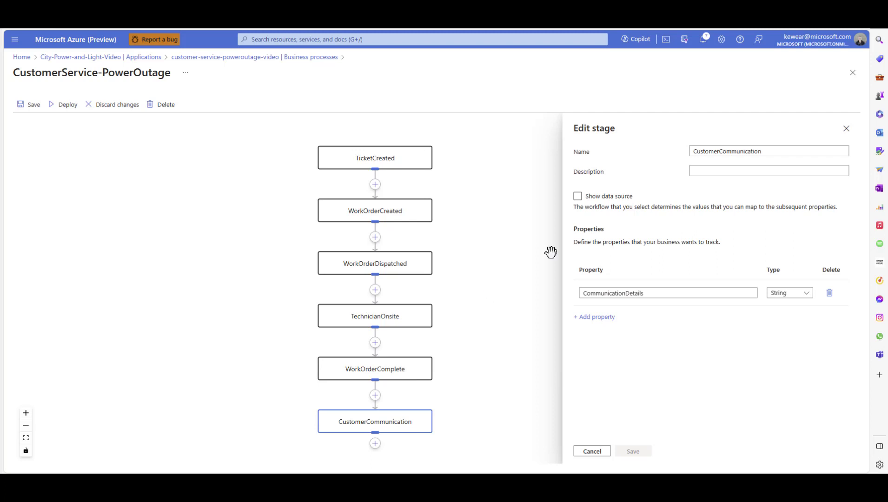
click(846, 132)
mouse_move(498, 244)
mouse_down()
mouse_move(514, 224)
mouse_move(504, 239)
mouse_up()
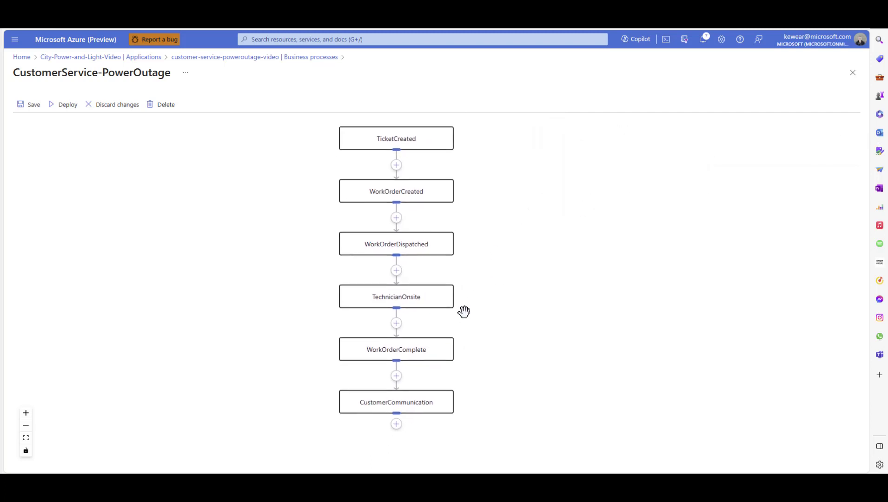
right_click(398, 381)
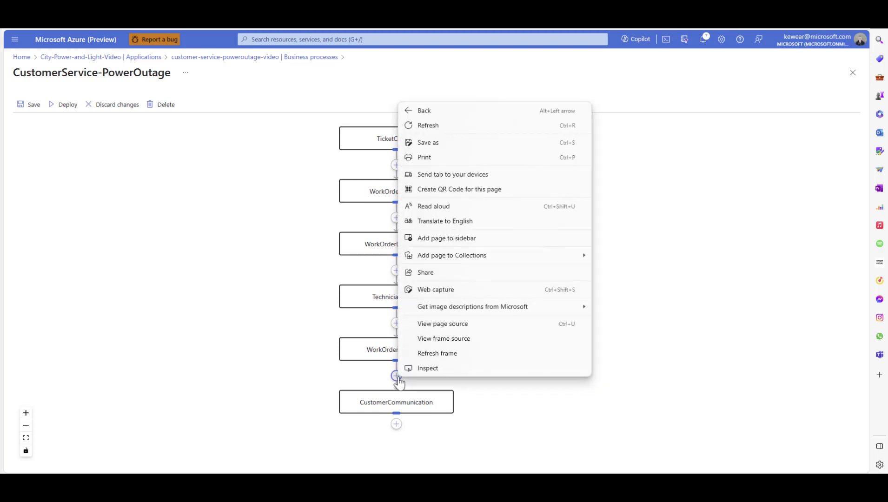
click(514, 397)
click(397, 376)
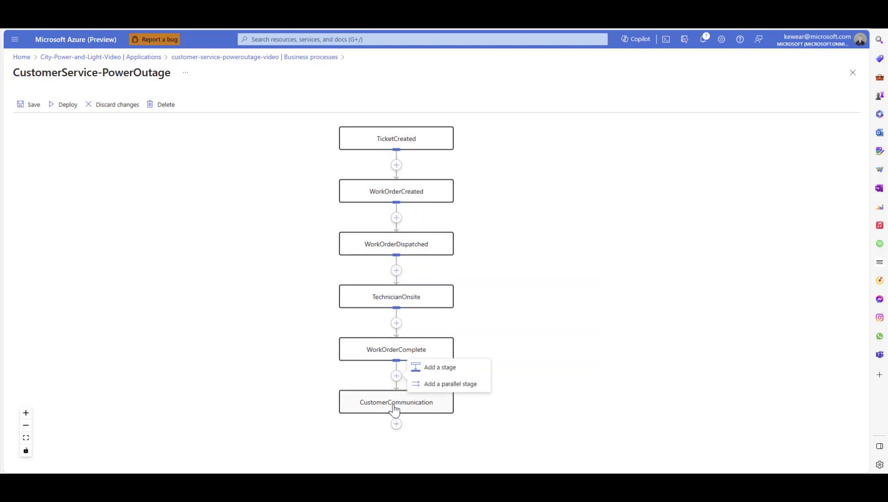
click(437, 384)
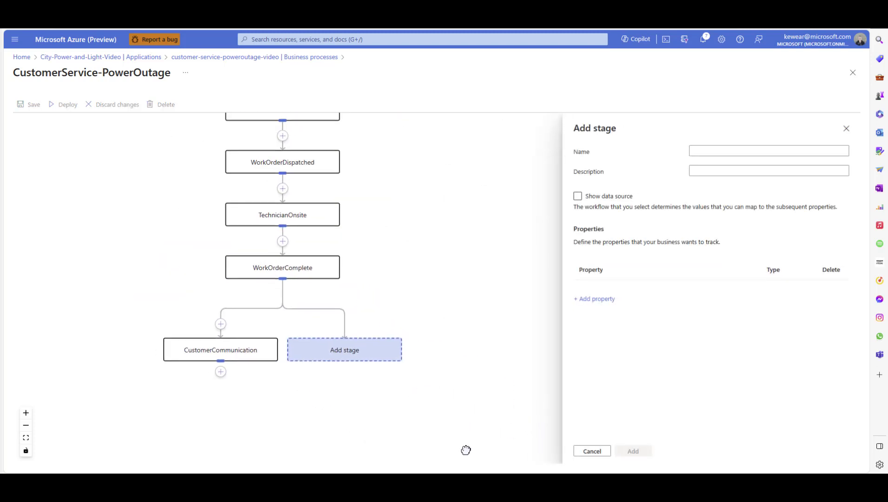
right_click(372, 365)
click(349, 352)
click(350, 352)
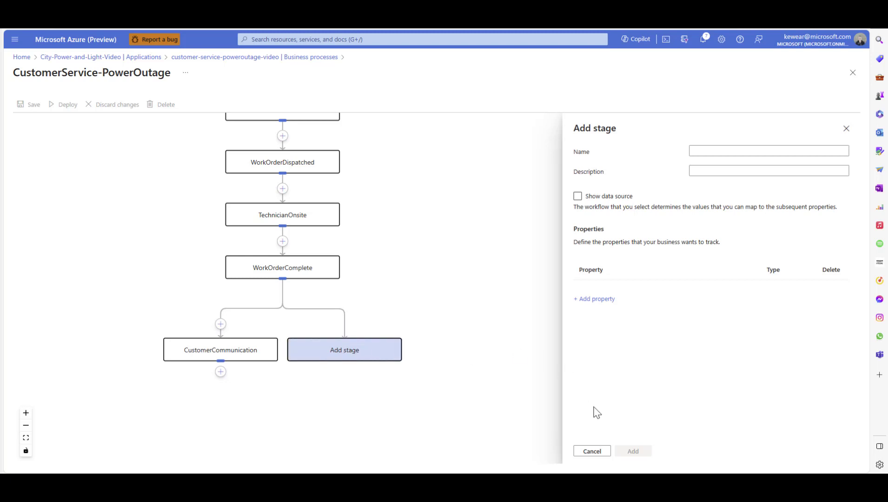
click(590, 452)
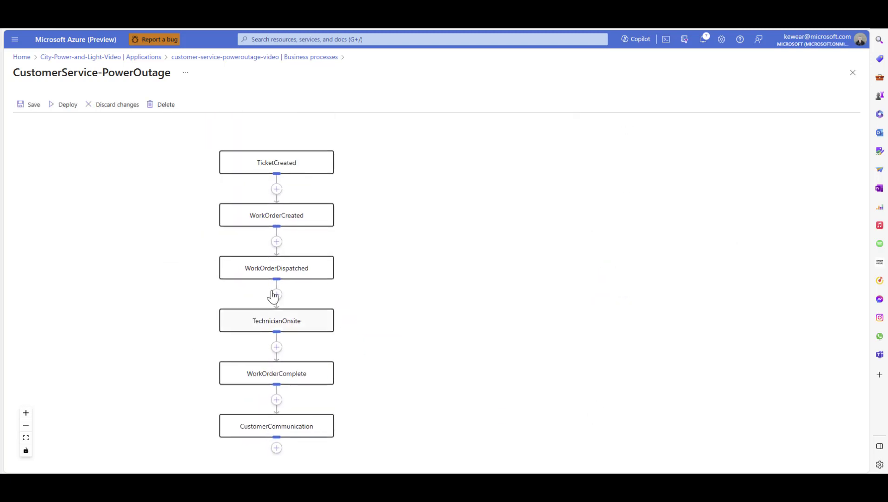
Save the business process and open the TicketCreated stage for editing
click(29, 105)
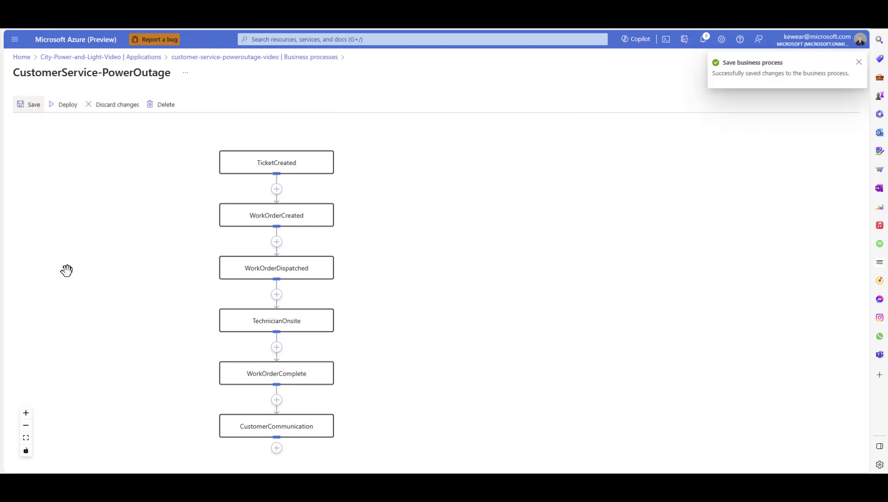
drag(81, 300, 136, 291)
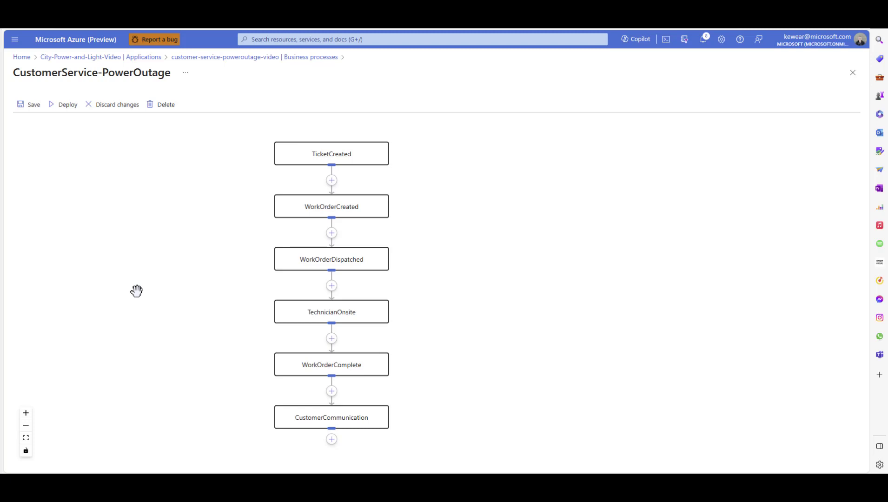
drag(352, 155, 351, 157)
click(352, 158)
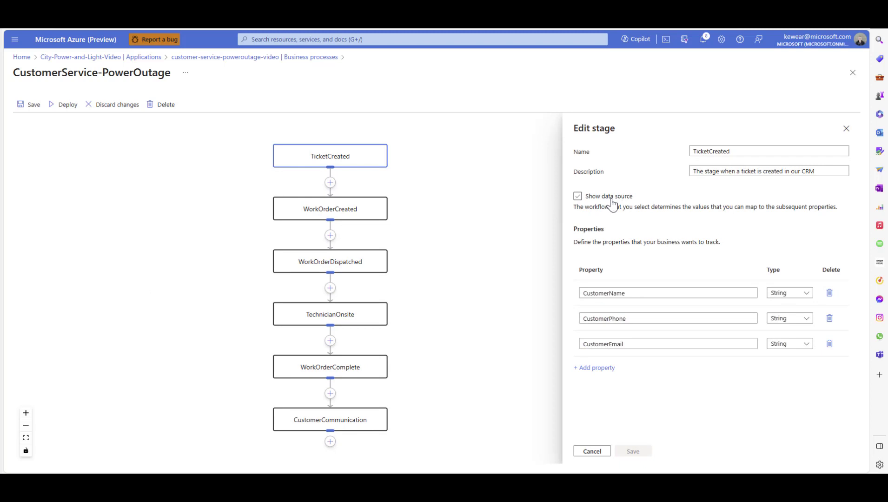
Enable the TicketCreated stage's data source with logic app CPL-WorkOrderManagement and workflow CustomerService-TicketCreated
click(579, 197)
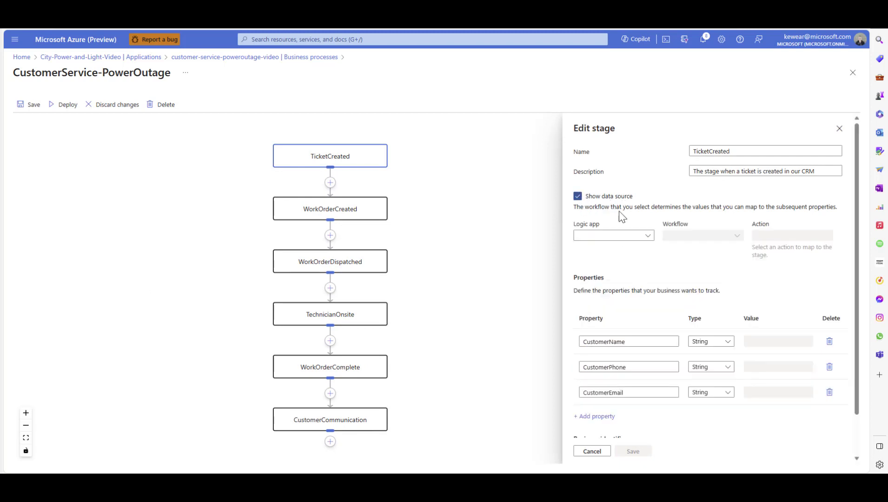
click(615, 236)
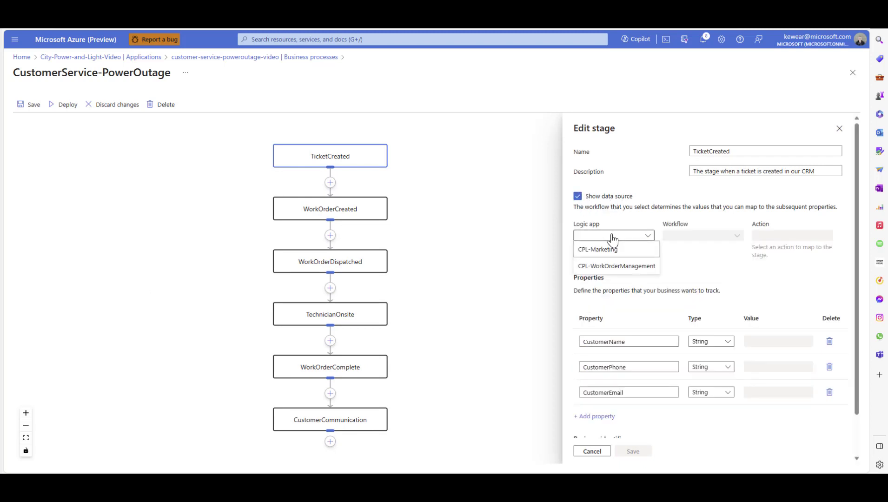
click(617, 267)
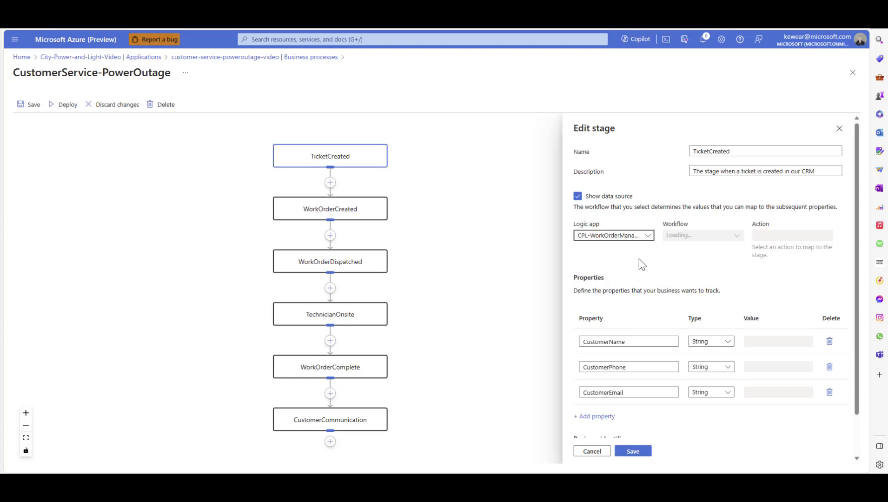
click(707, 237)
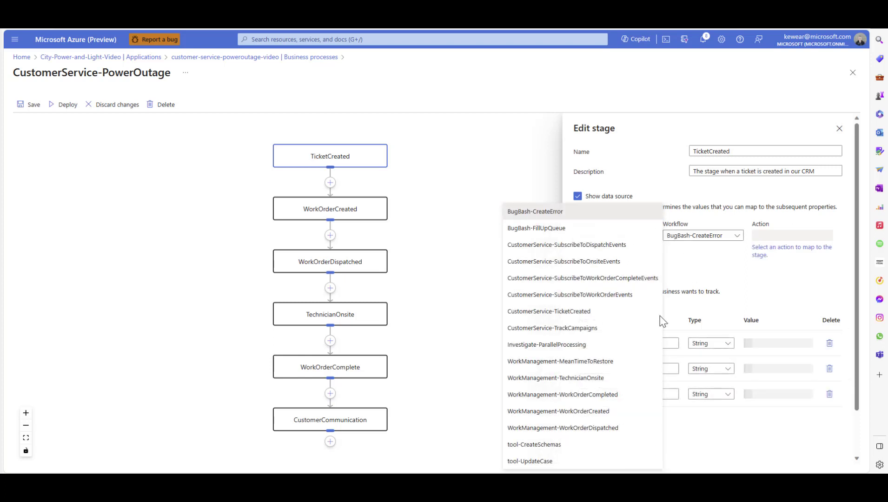
click(581, 311)
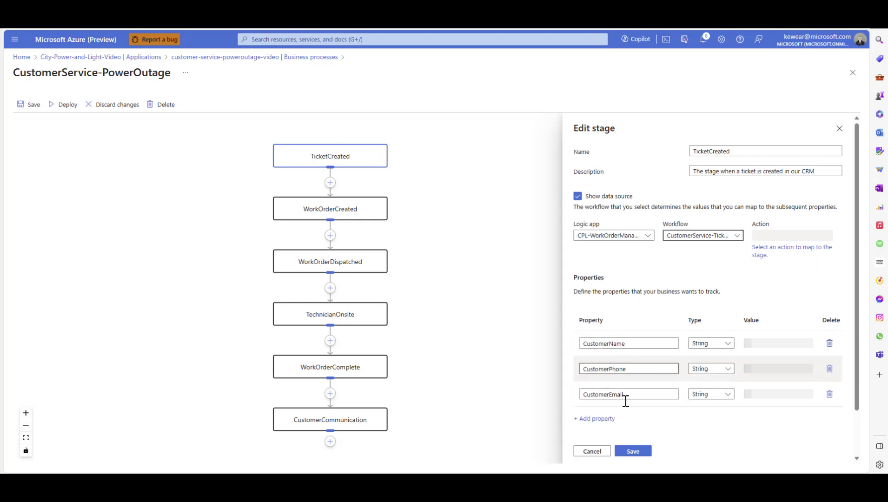
Map the TicketCreated stage to the Send message action at the end of the workflow's Scope-Try block
click(758, 256)
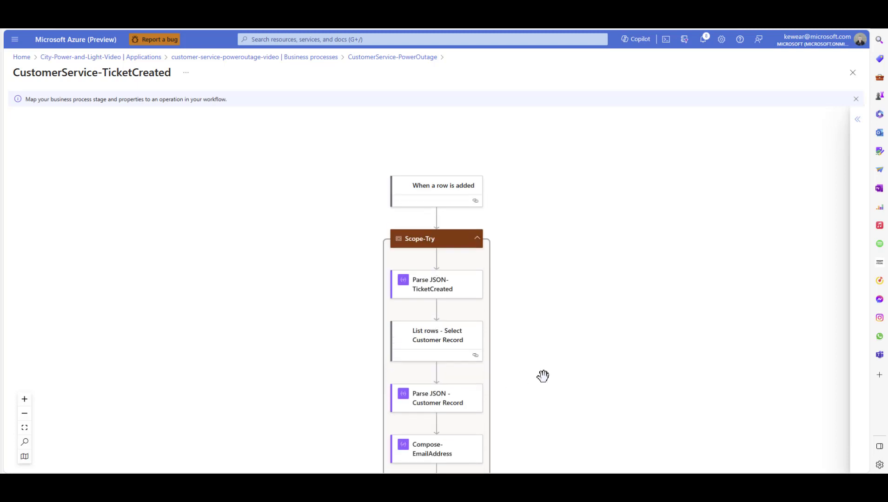
drag(541, 377, 534, 210)
drag(530, 350, 521, 224)
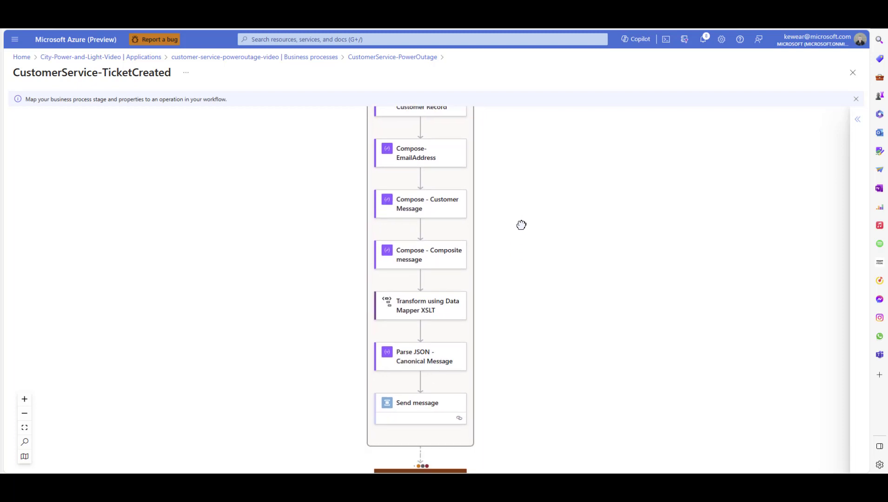
click(410, 413)
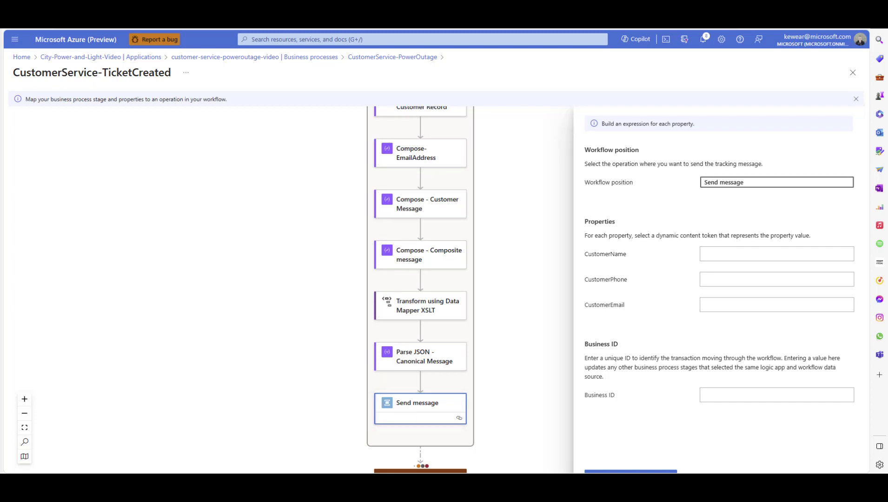
Map the CustomerName property to Body int23_fullname from Parse JSON - Canonical Message
click(721, 254)
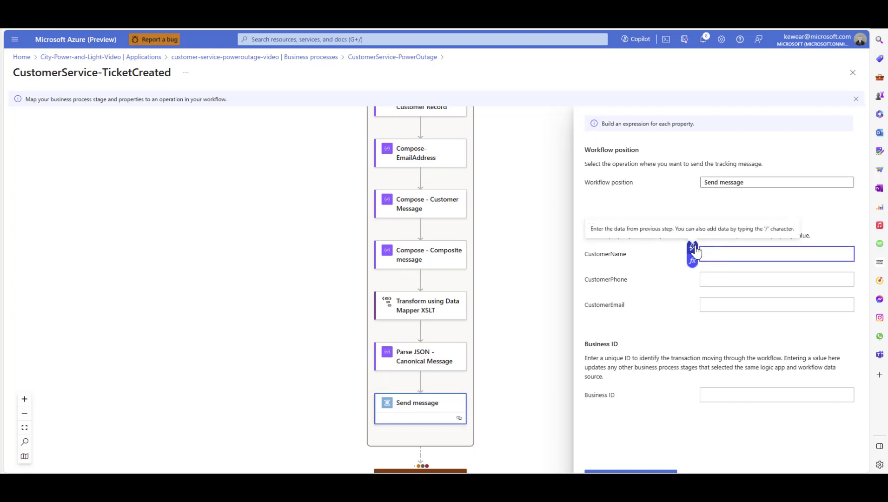
click(693, 247)
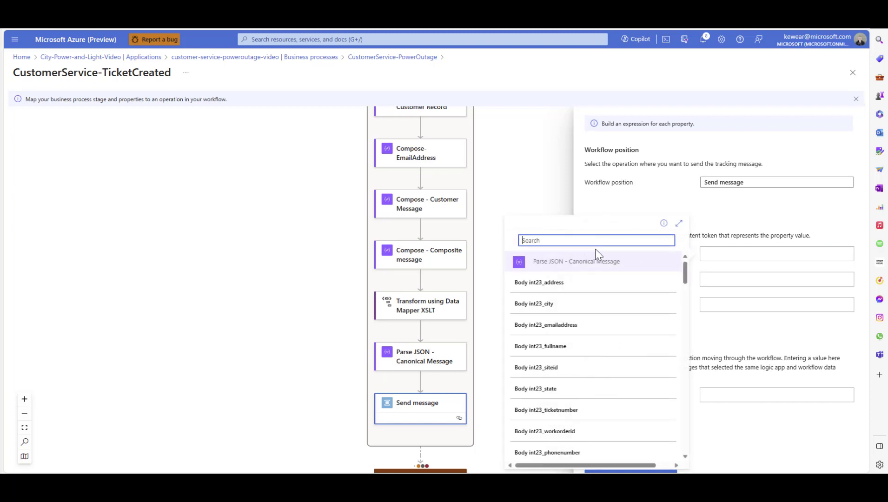
click(732, 257)
click(693, 251)
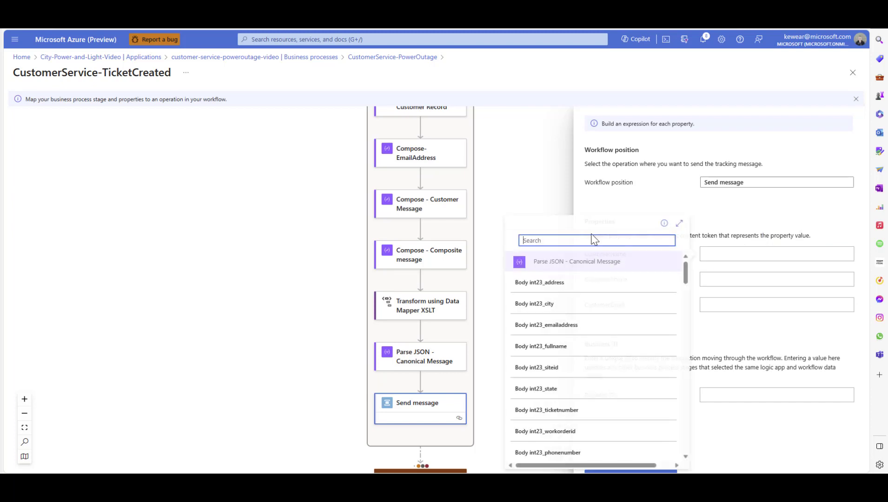
text(name)
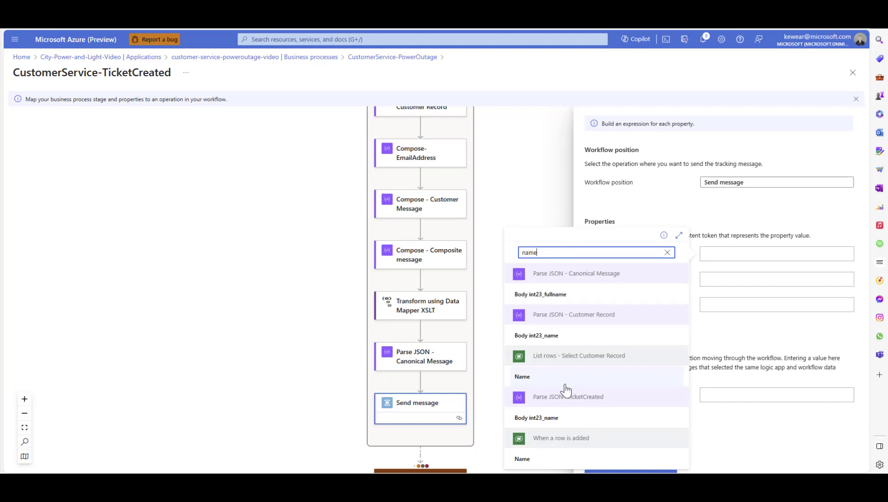
click(562, 296)
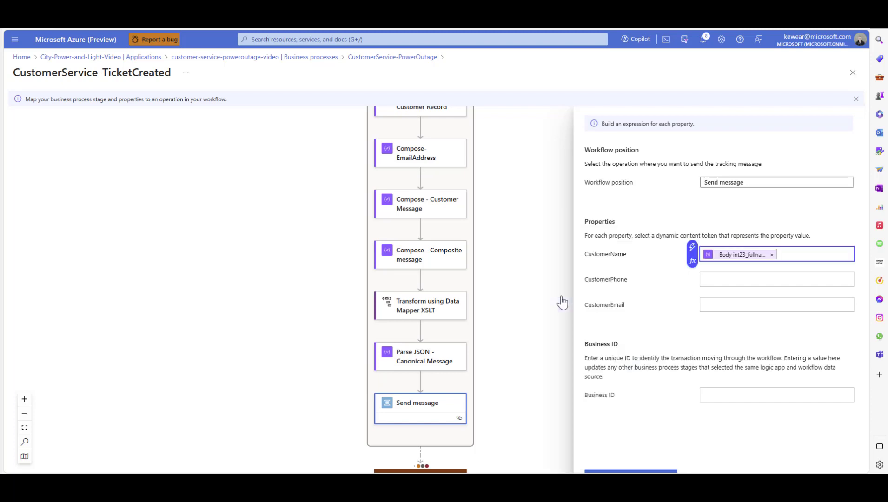
Map the CustomerPhone property to Body int23_phonenumber from Parse JSON - Canonical Message
click(715, 279)
click(692, 272)
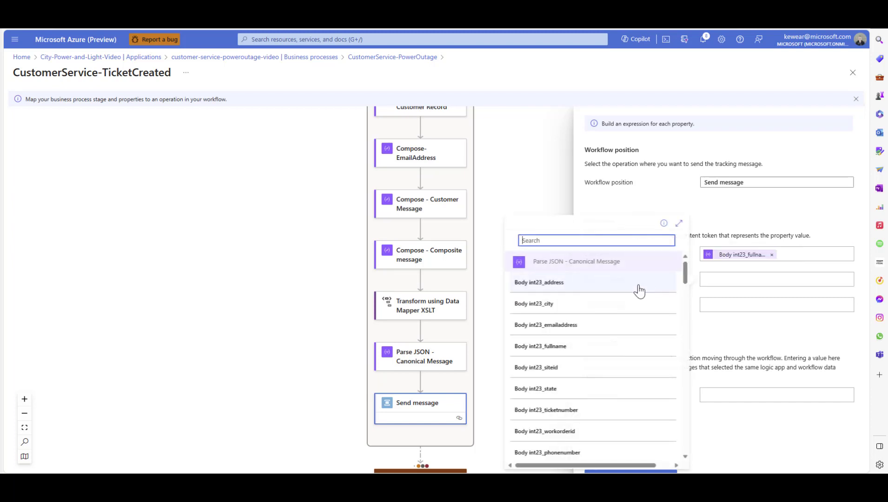
text(ph)
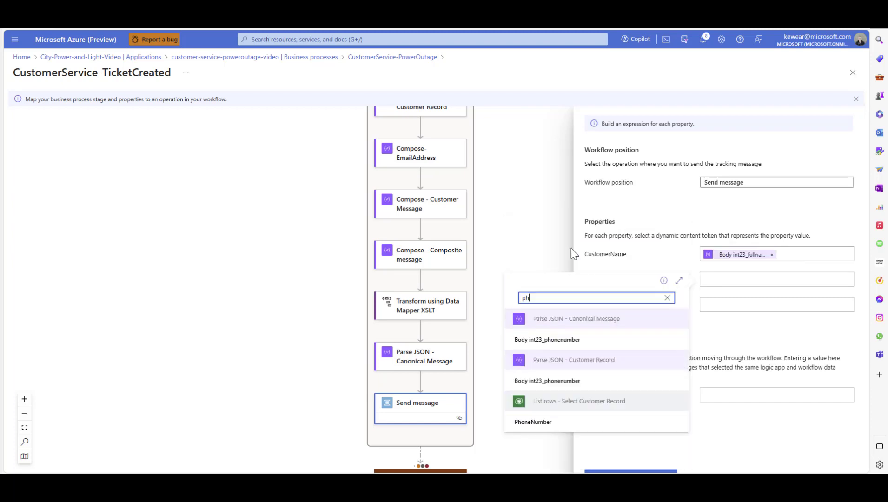
text(one)
click(567, 347)
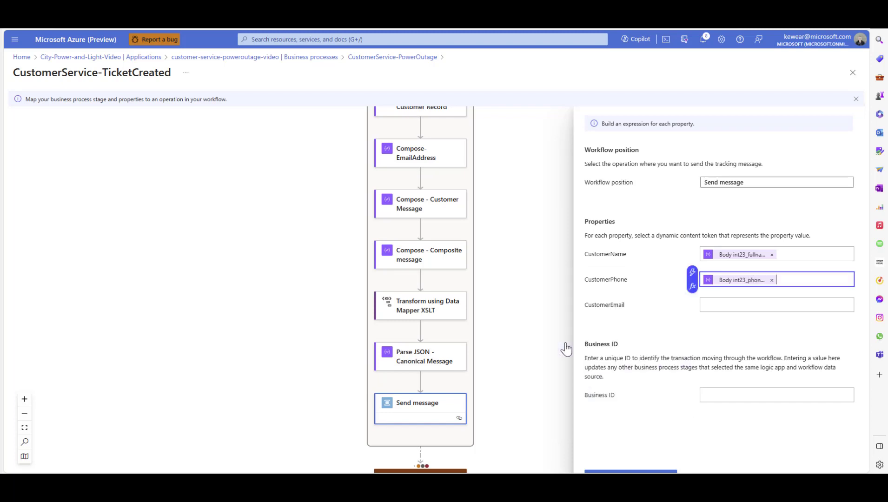
Map the CustomerEmail property to Body int23_emailaddress from Parse JSON - Canonical Message
click(731, 306)
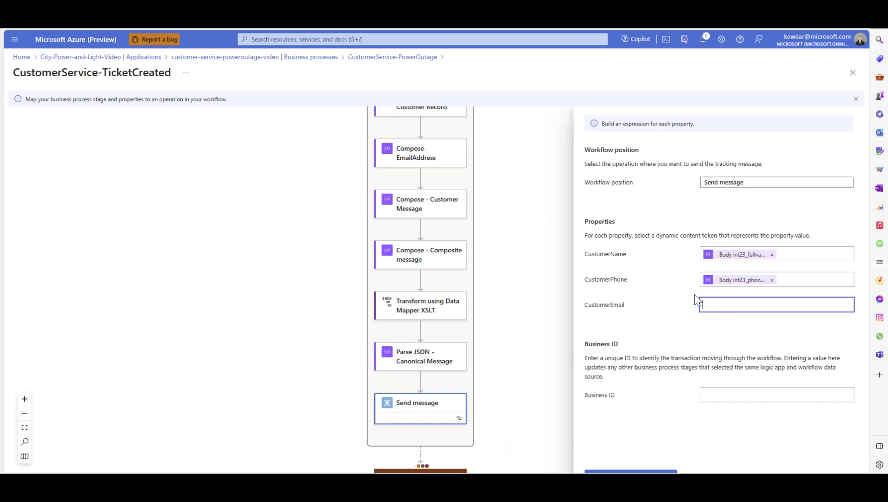
text(email)
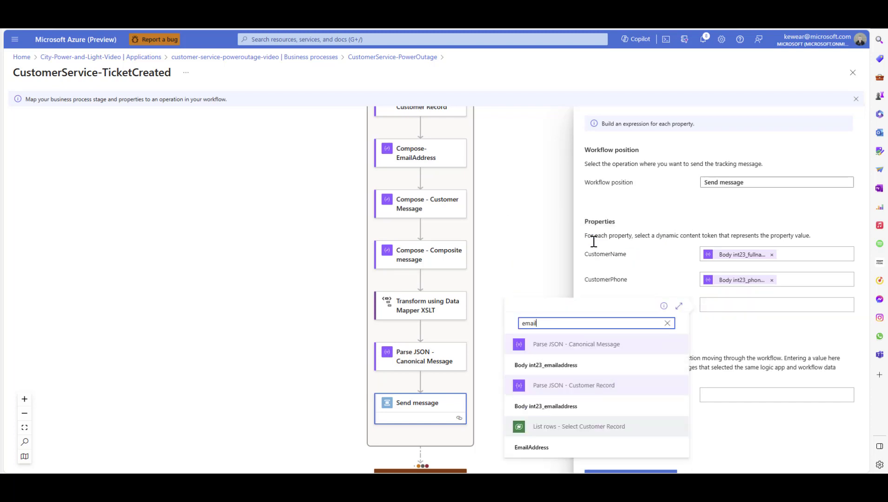
click(579, 367)
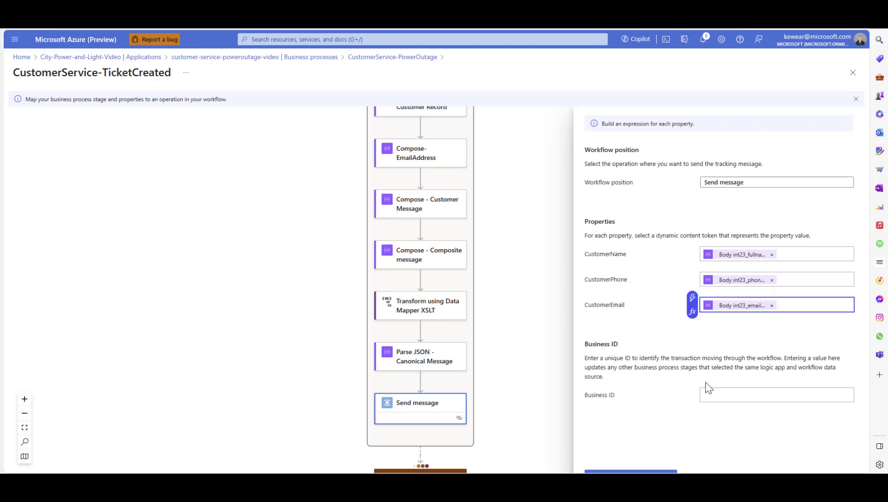
Set the Business ID to the TicketNumber token from the When a row is added trigger
click(707, 395)
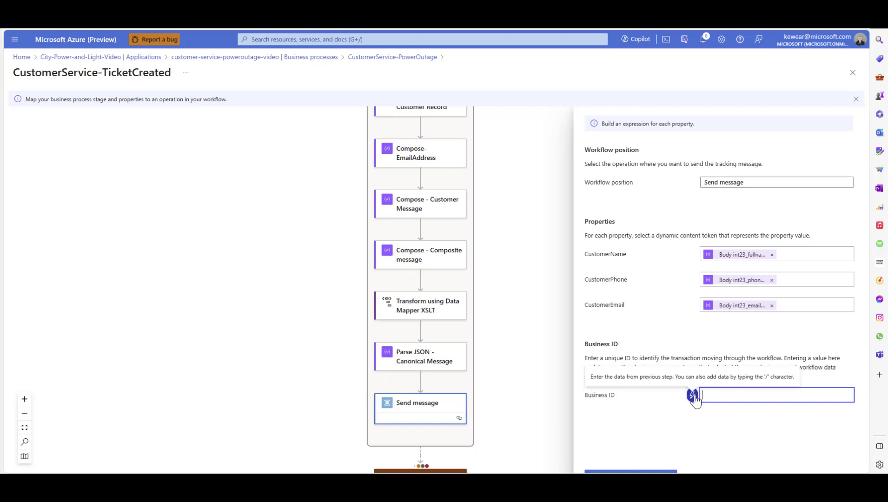
click(693, 395)
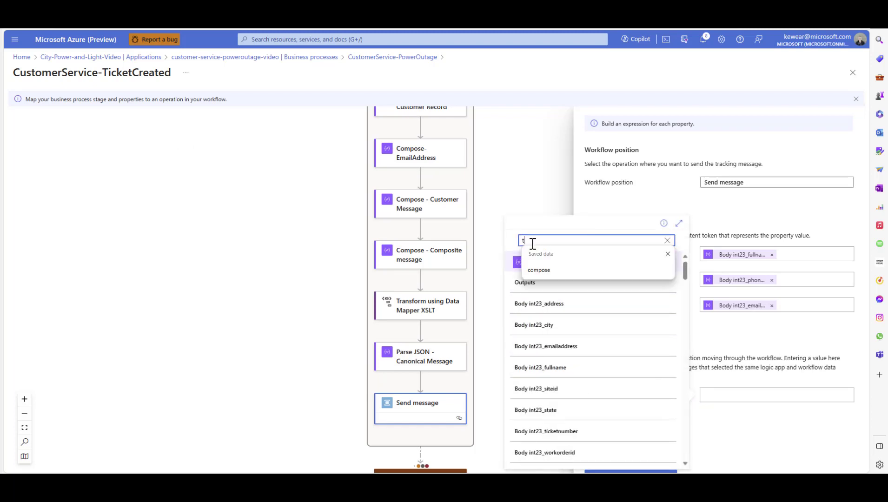
text(tick)
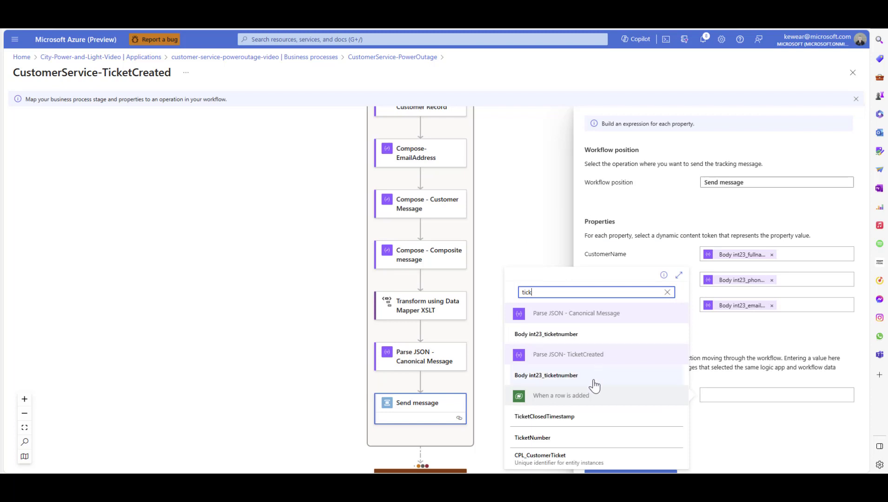
click(532, 439)
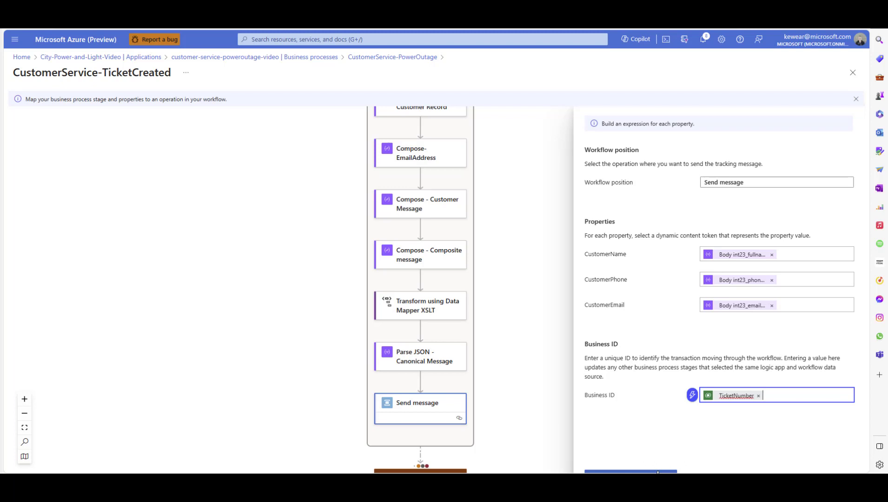
Save the TicketCreated stage with its mapped properties and Business ID, and save the CustomerService-PowerOutage business process
click(658, 472)
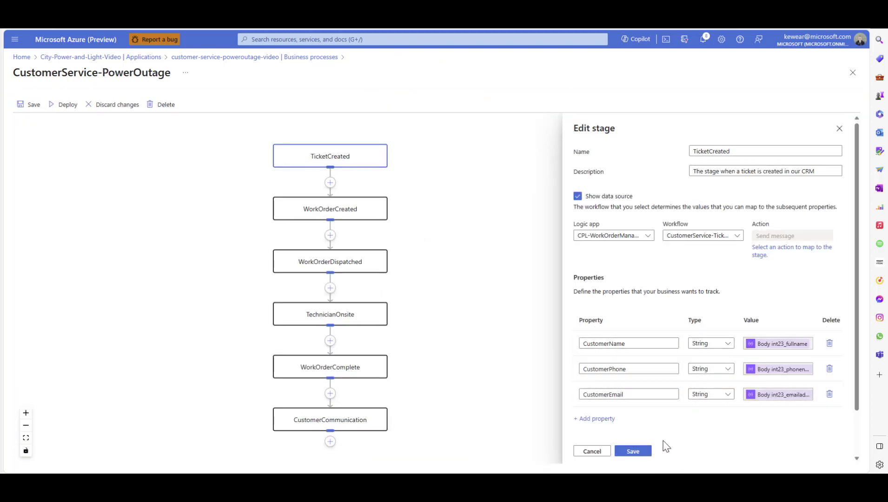
click(641, 458)
drag(538, 247, 581, 249)
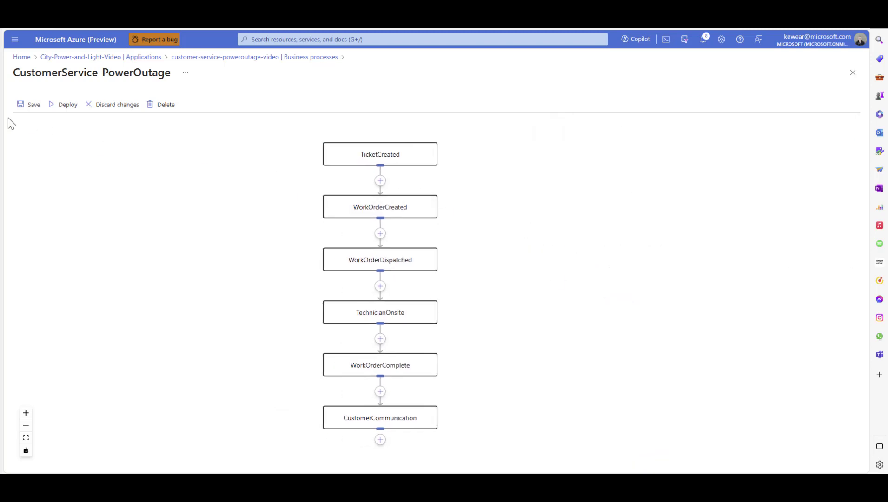
click(34, 108)
Review the data source, property mappings and business identifier of the WorkOrderCreated, WorkOrderDispatched and TechnicianOnsite stages
click(382, 208)
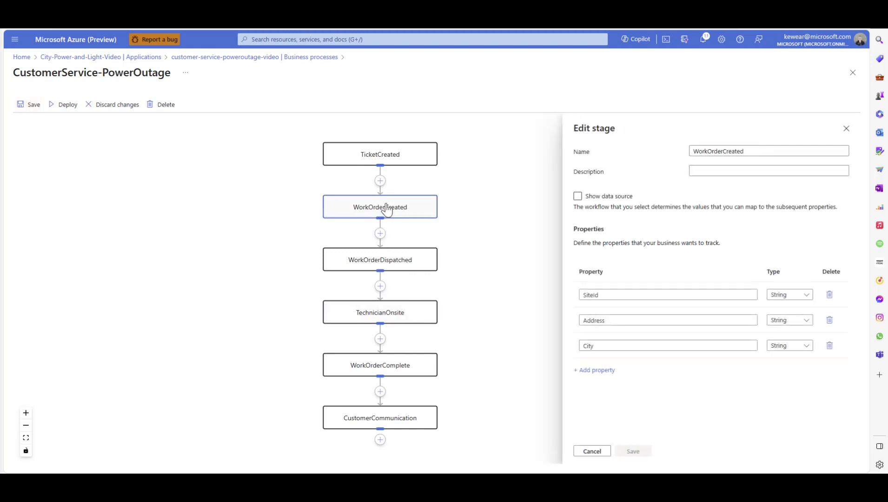
click(620, 197)
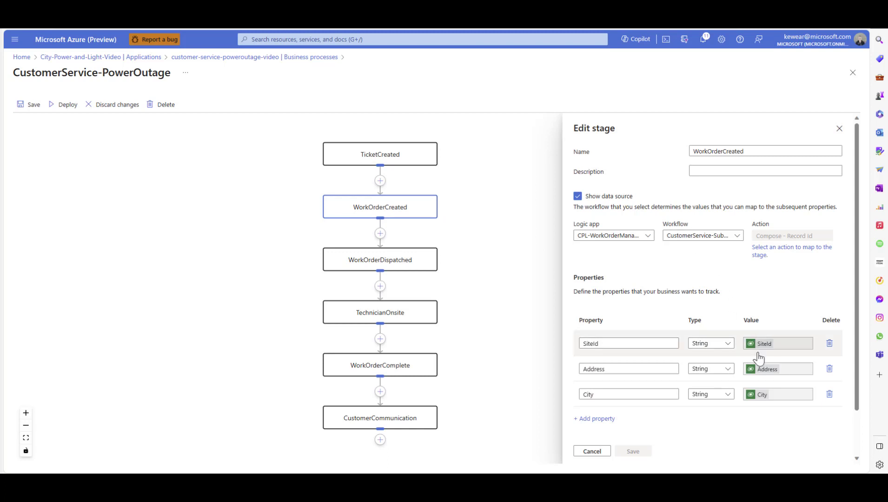
click(367, 261)
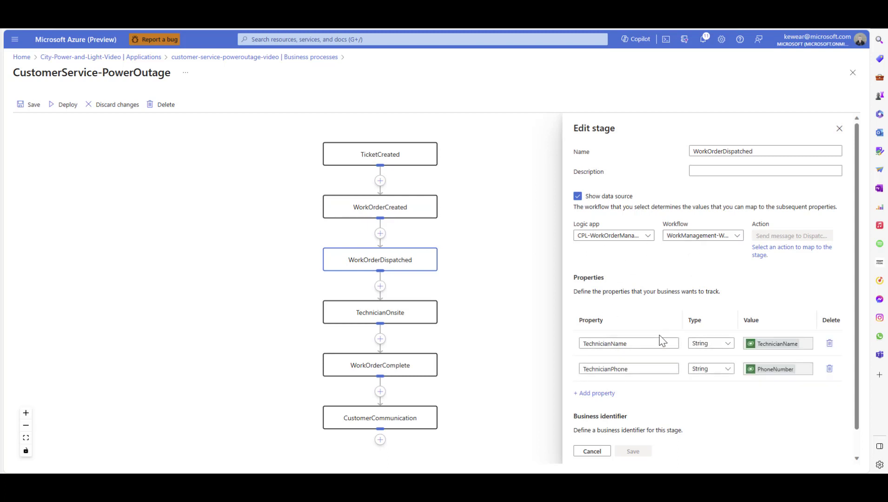
scroll(700, 433, down, 1)
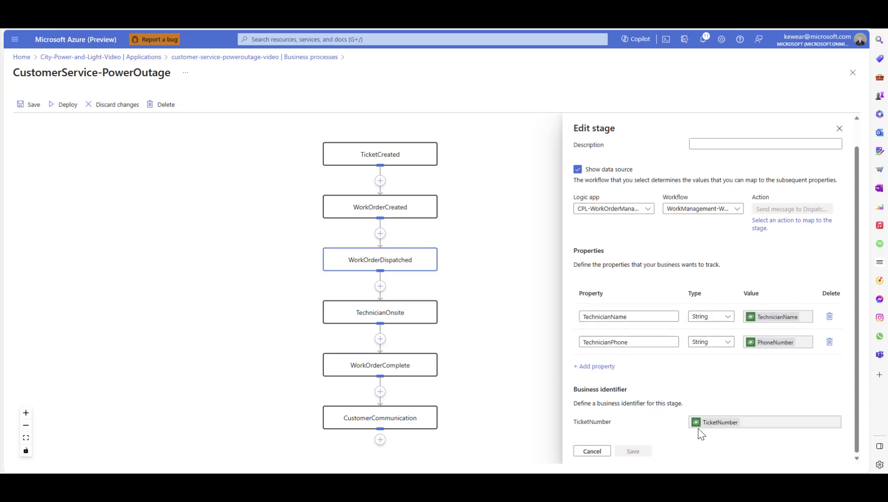
click(391, 319)
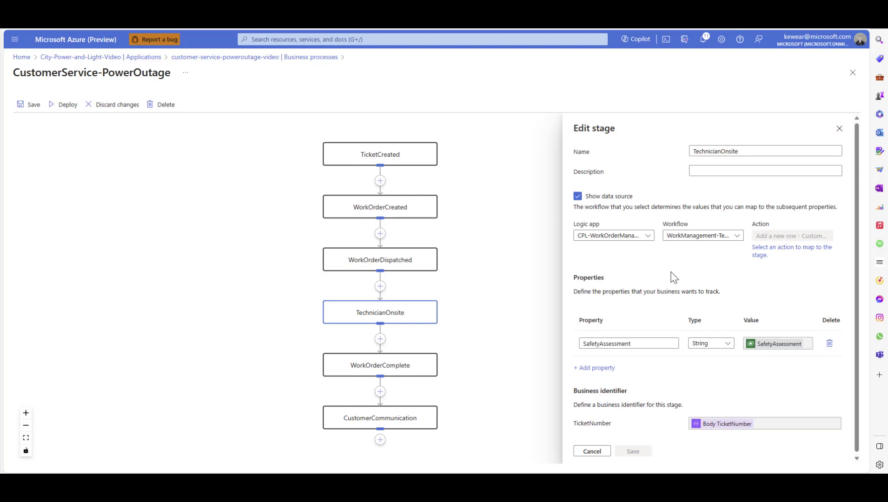
click(592, 451)
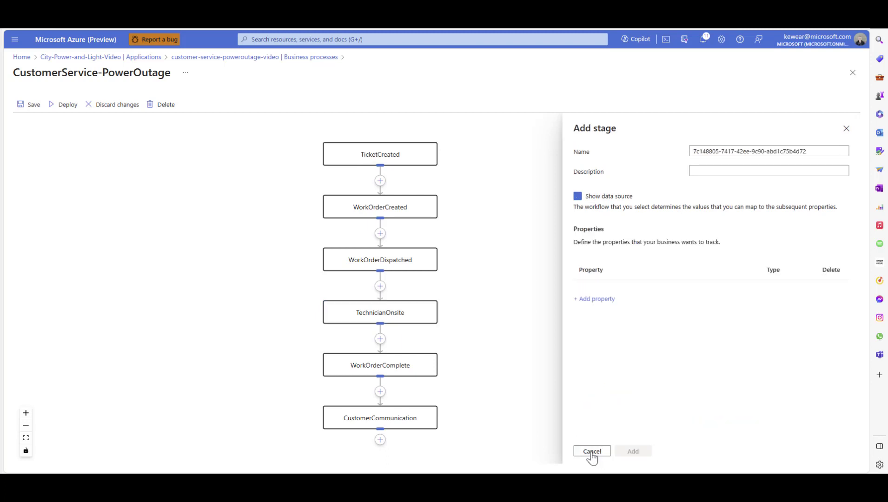
Review the data source and property mappings of the CustomerCommunication and WorkOrderComplete stages without changing them
click(413, 428)
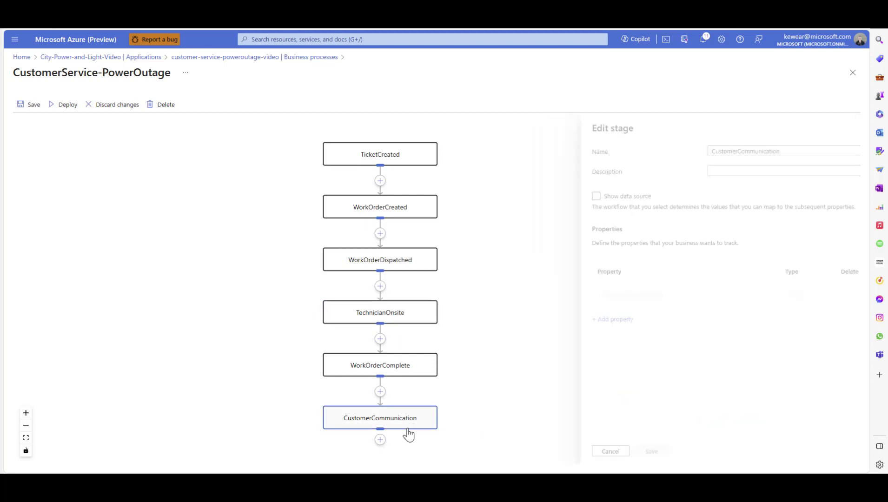
click(598, 200)
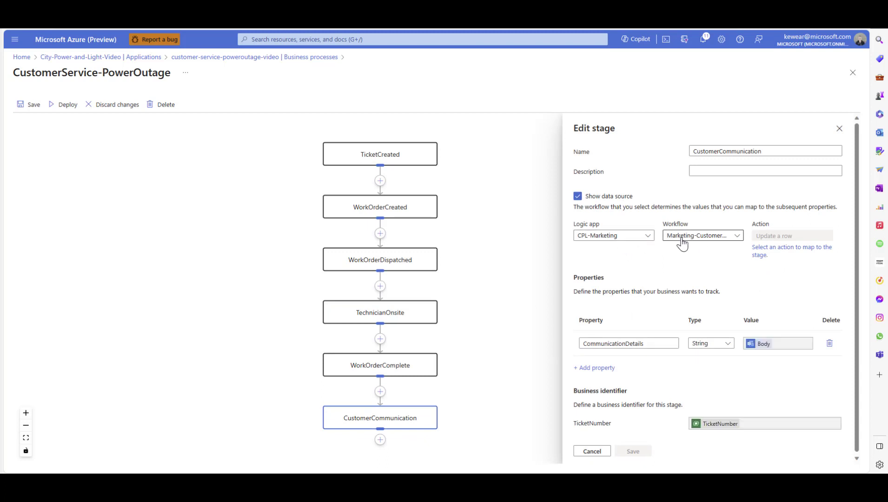
click(597, 454)
click(372, 365)
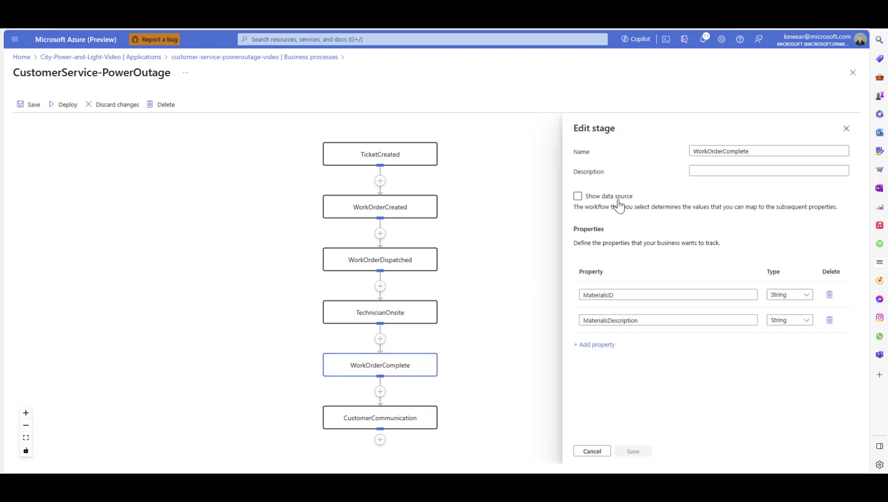
click(607, 197)
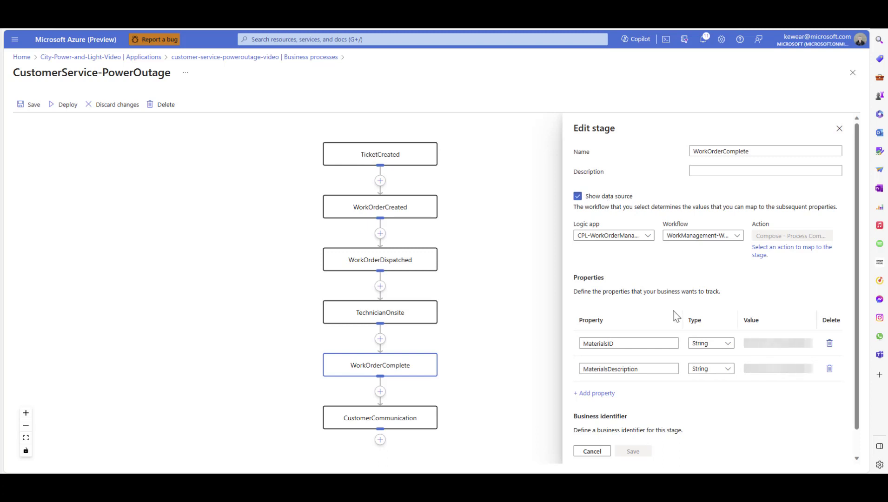
click(595, 452)
Save and deploy the business process with the table name CustomerService-PowerOutage-Video, and return to the business processes list
click(30, 110)
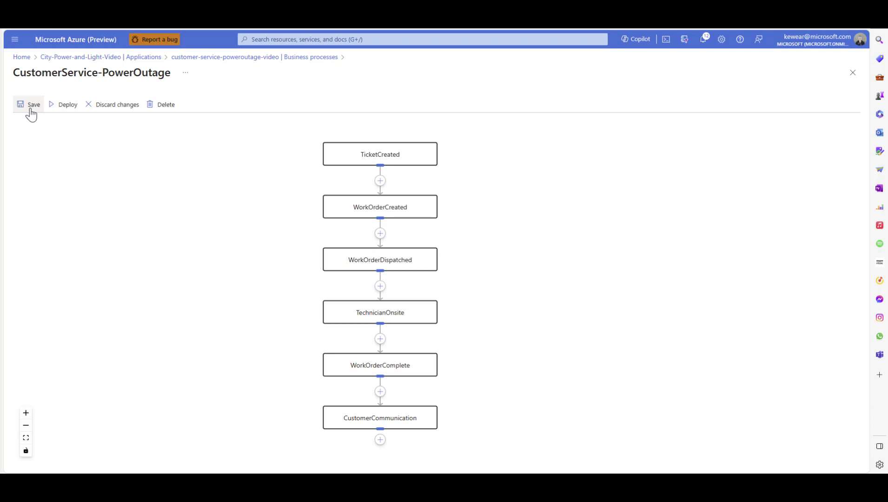
click(68, 109)
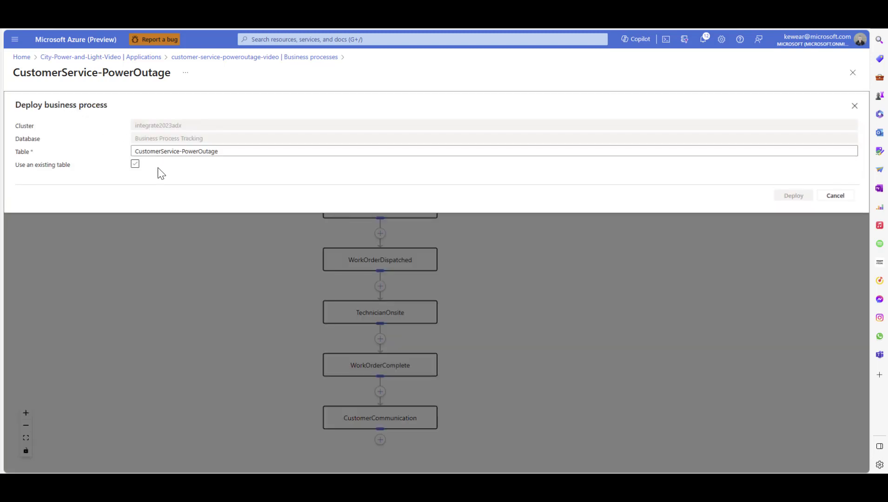
click(133, 172)
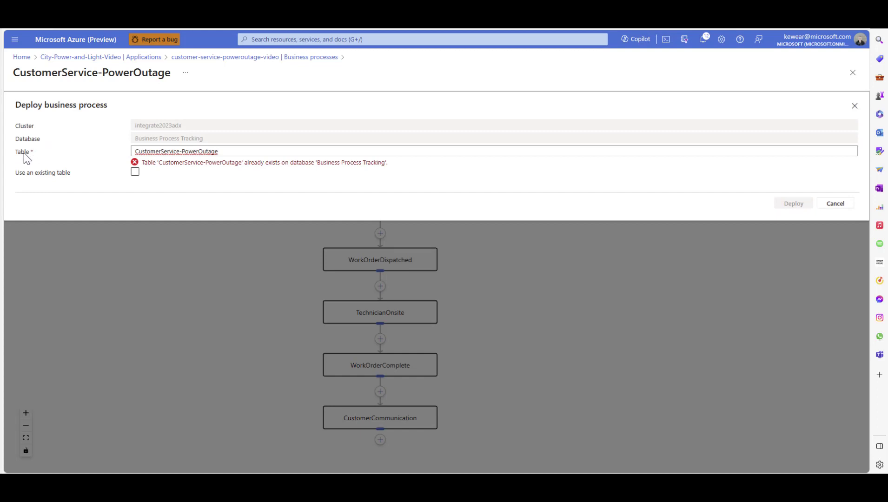
triple_click(216, 153)
click(222, 154)
triple_click(224, 151)
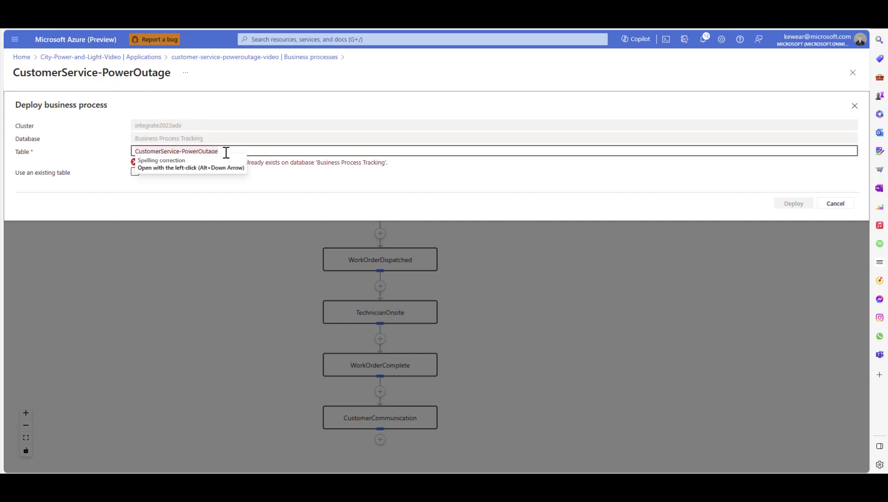
text(-)
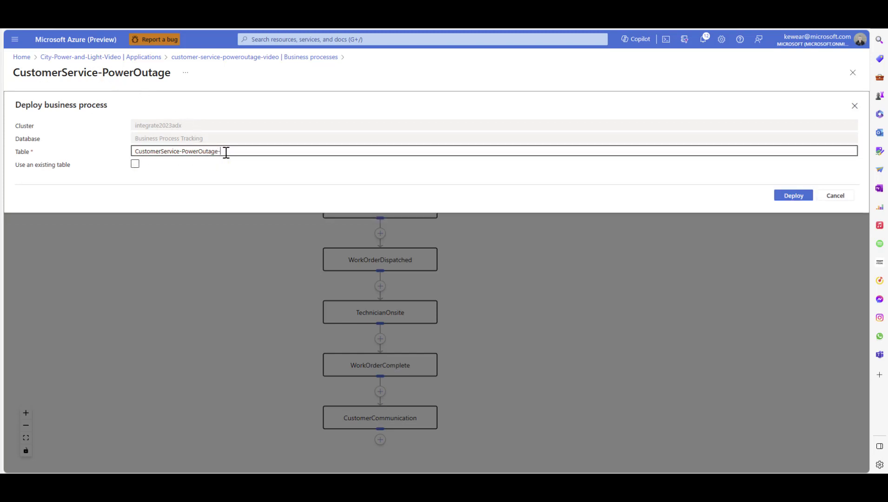
text(Video)
click(135, 167)
click(798, 197)
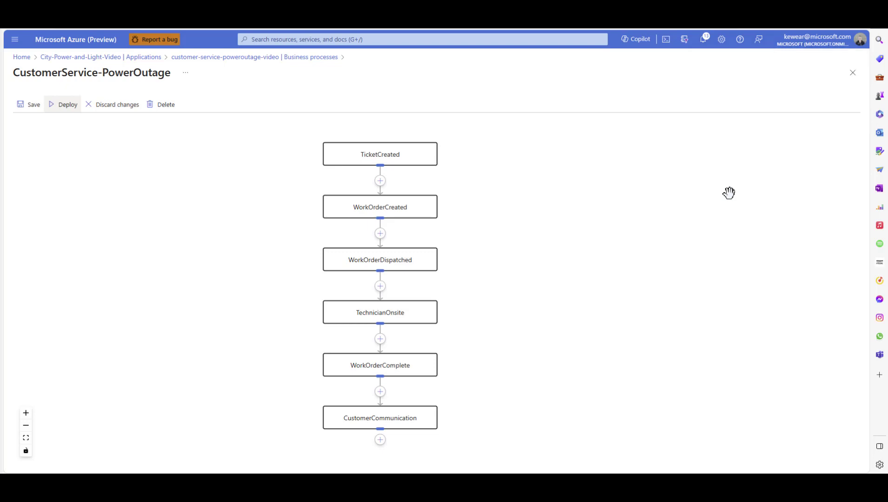
click(305, 57)
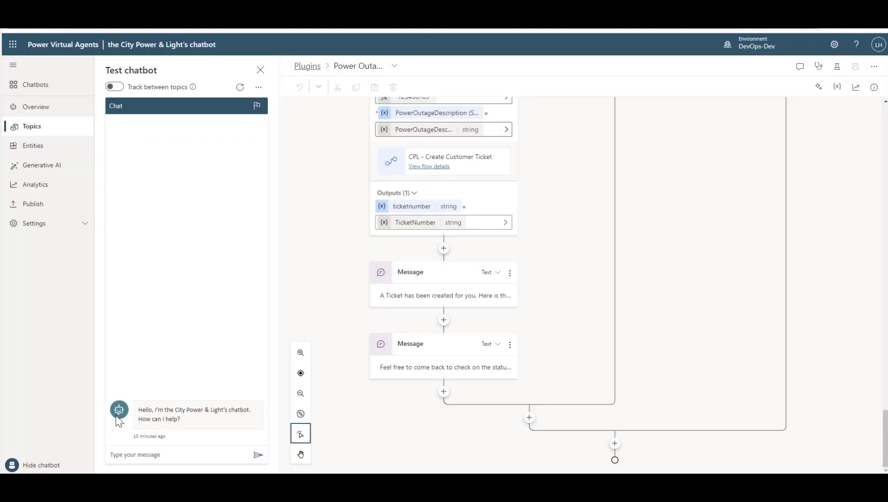
In the Power Virtual Agents test chatbot, send "i have a power outage" and answer Yes to experiencing an outage
click(154, 457)
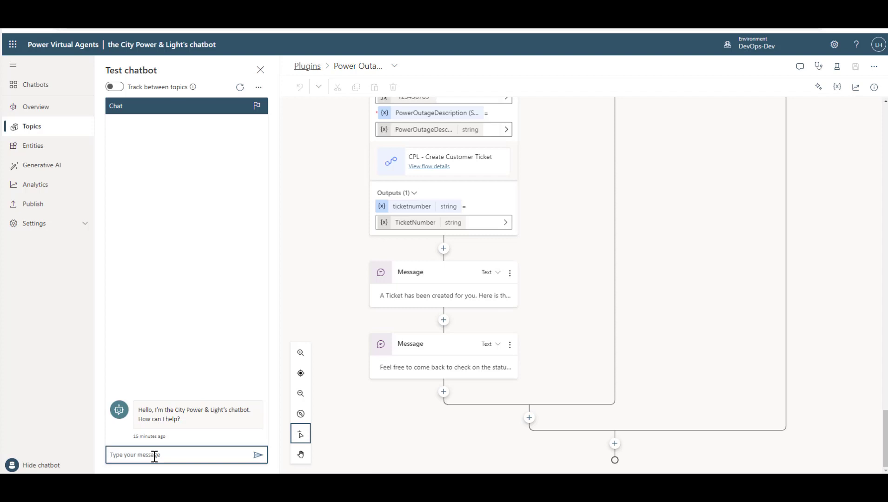
text(i have a power outage)
key(Return)
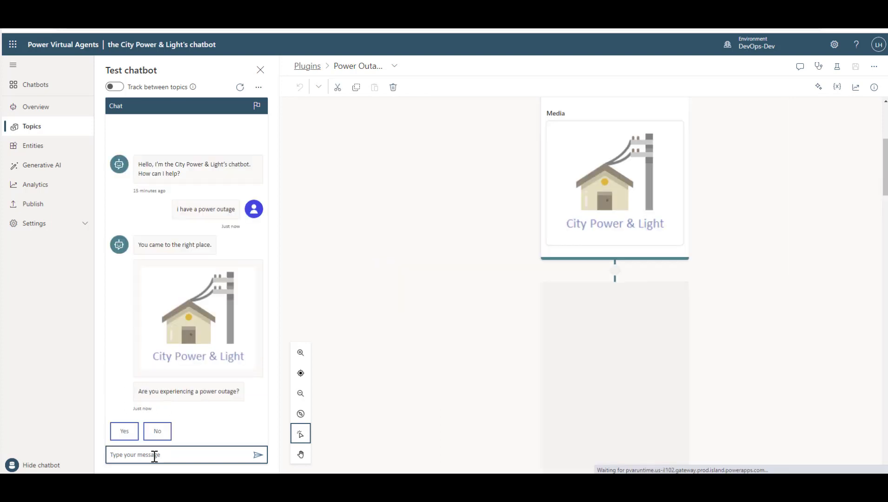
click(124, 432)
Answer the chatbot's email question with the customer's email address copied from its message
drag(233, 420, 142, 426)
key(ctrl+c)
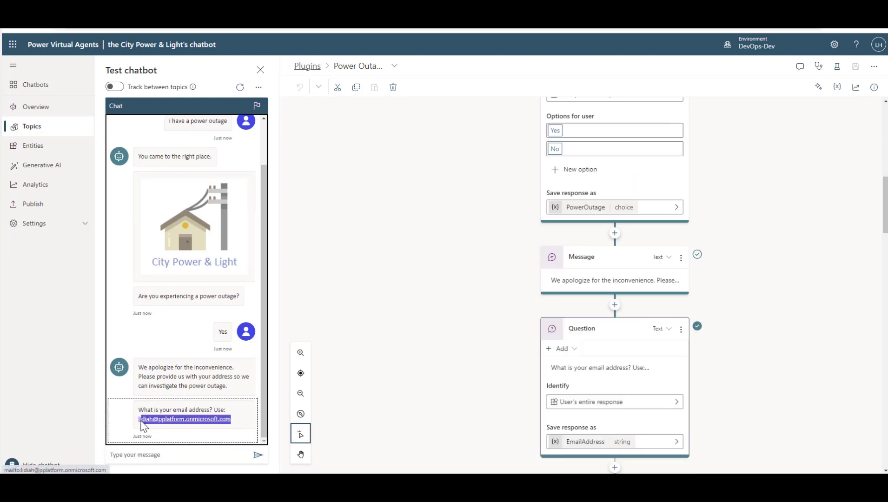
click(168, 455)
key(ctrl+v)
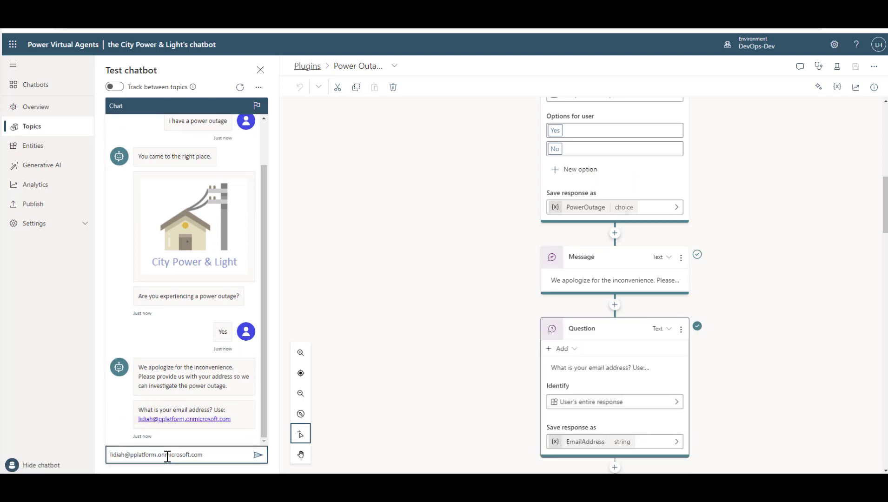
key(Return)
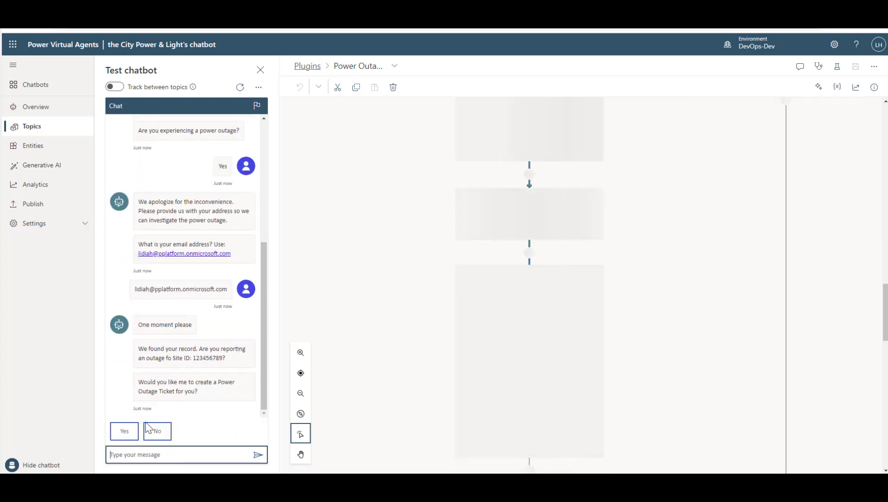
Agree to the creation of a power outage ticket and describe the cause as "big storm, tree fell"
click(125, 430)
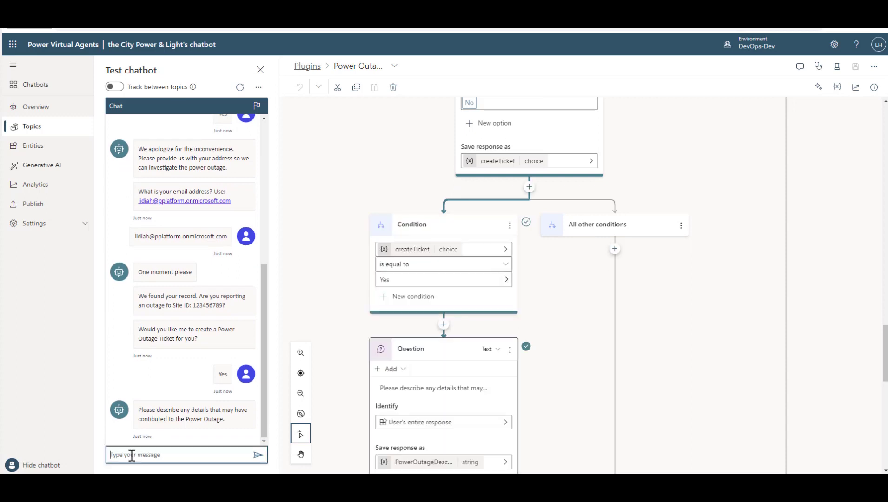
text(big storm,)
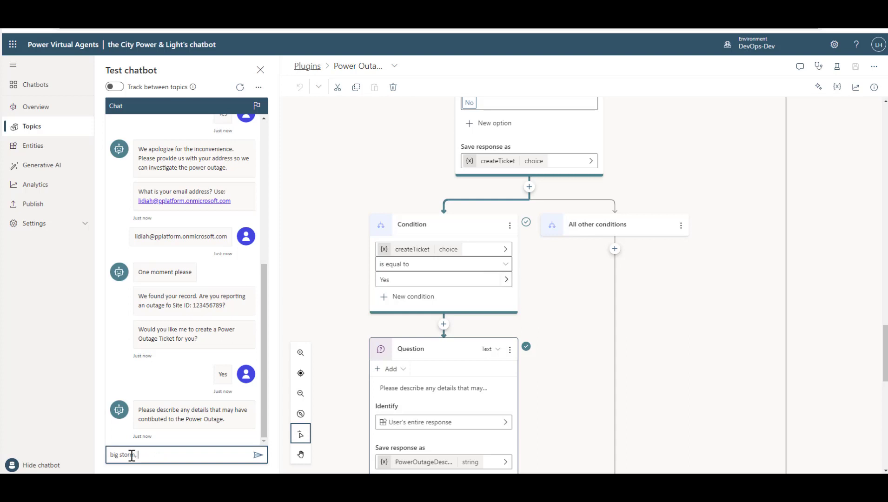
text( tree fell)
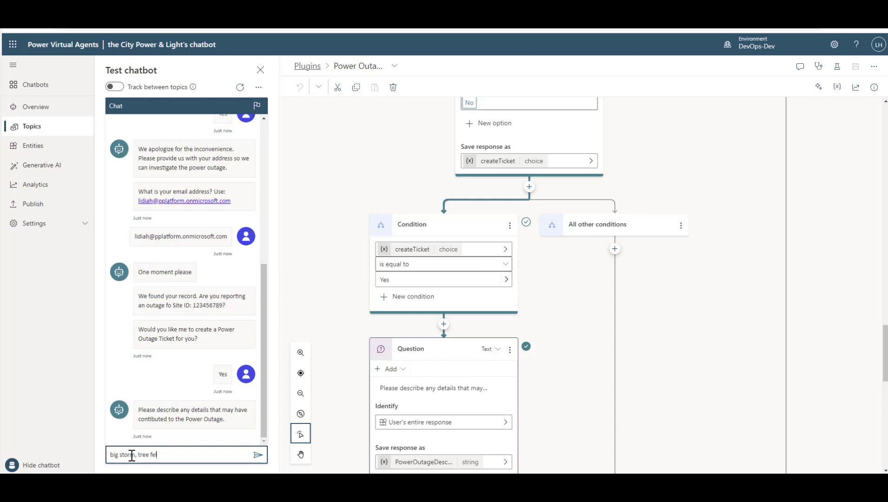
key(Return)
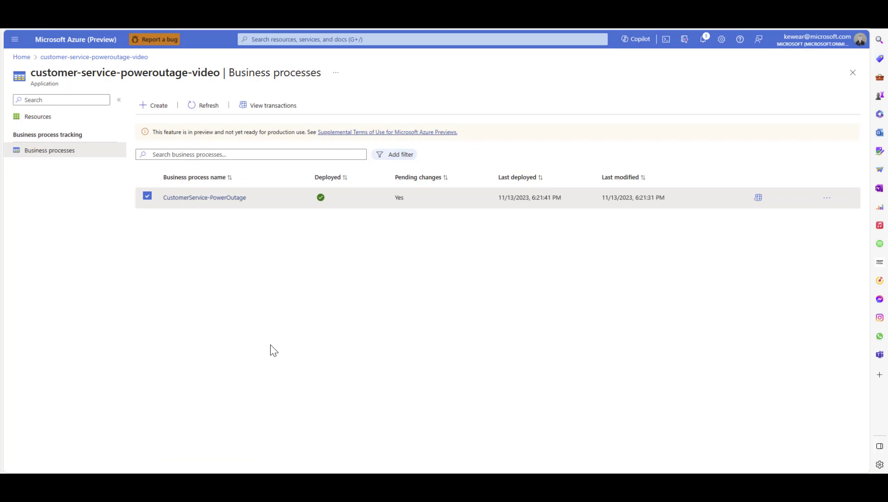
In the Azure portal, open the CustomerService-PowerOutage transaction and examine the tracked properties of its TicketCreated and WorkOrderCreated stages
click(759, 198)
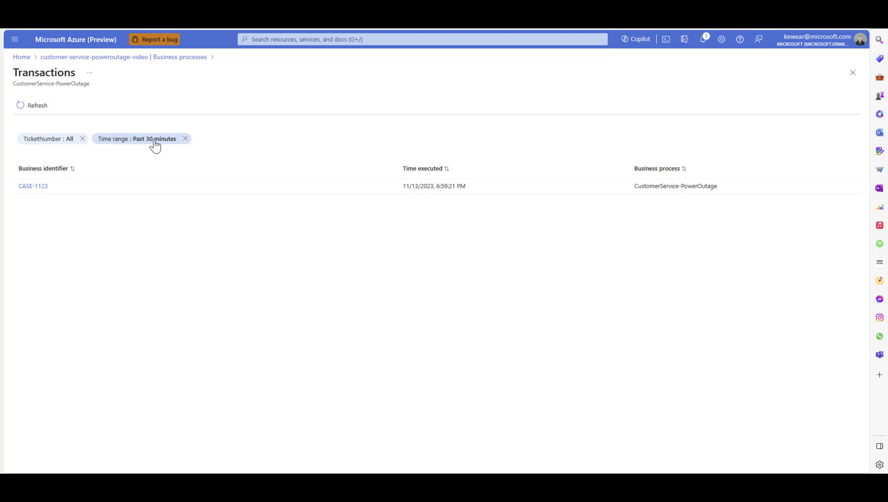
click(35, 189)
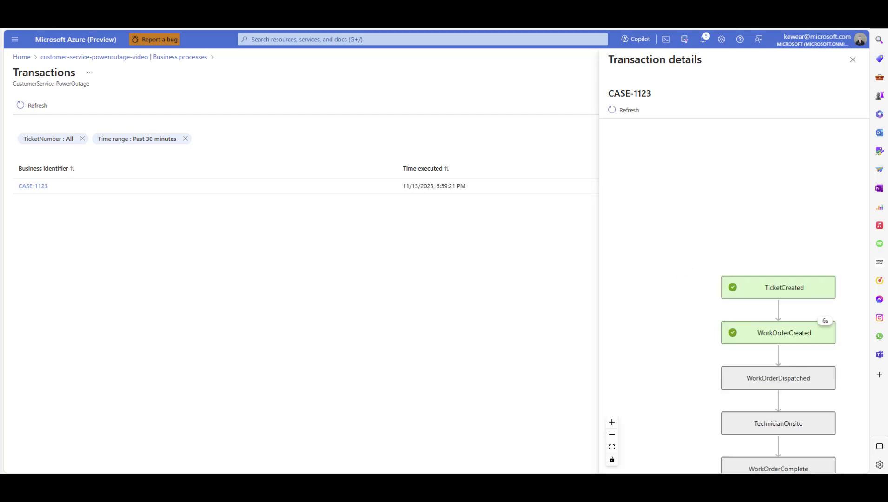
drag(652, 370, 626, 252)
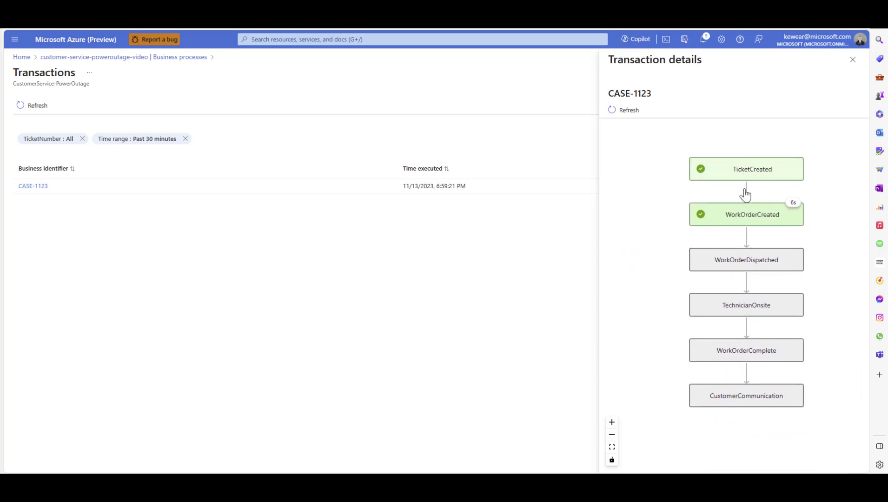
click(761, 181)
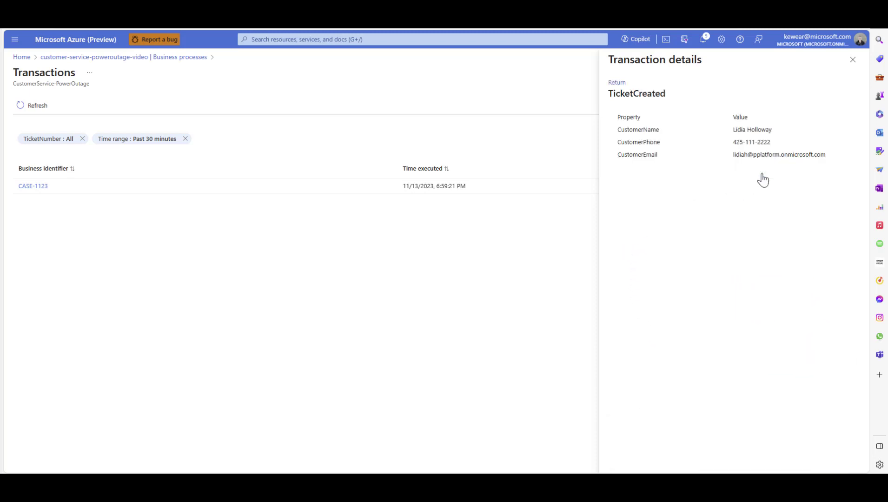
click(620, 83)
click(707, 220)
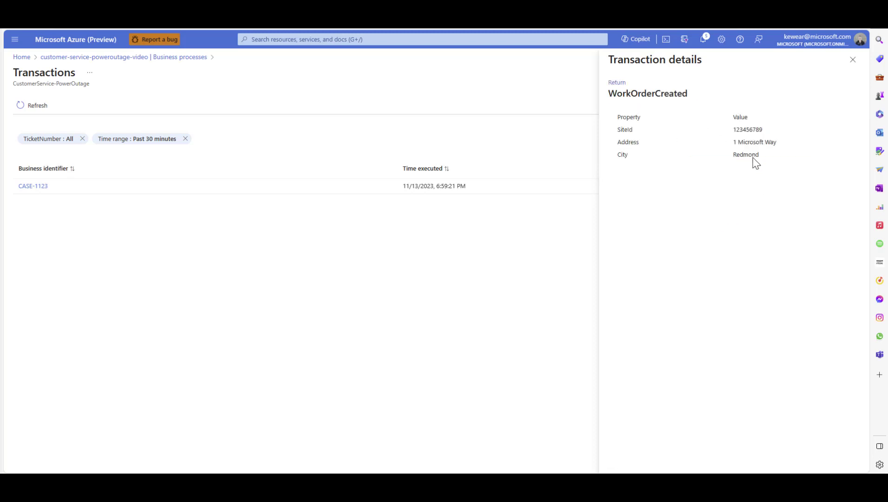
click(618, 83)
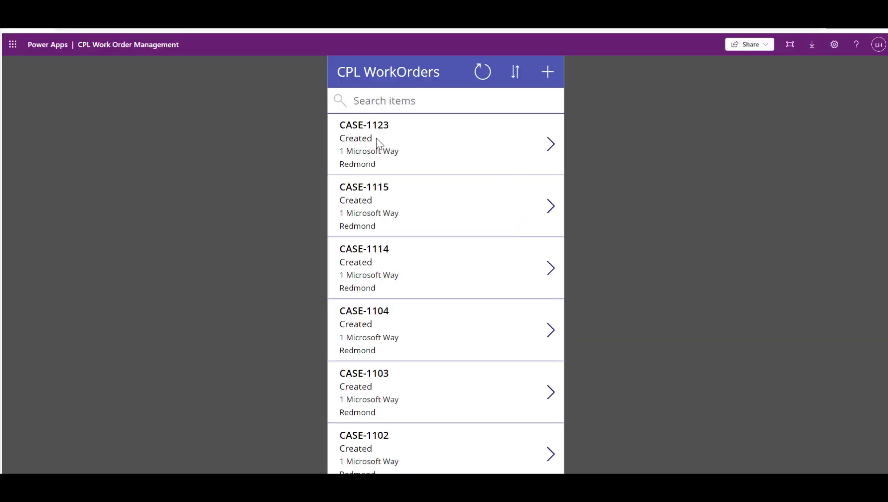
In the CPL Work Order Management app, edit the newest work order: set its status to Dispatched, enter the technician's name and save
click(548, 149)
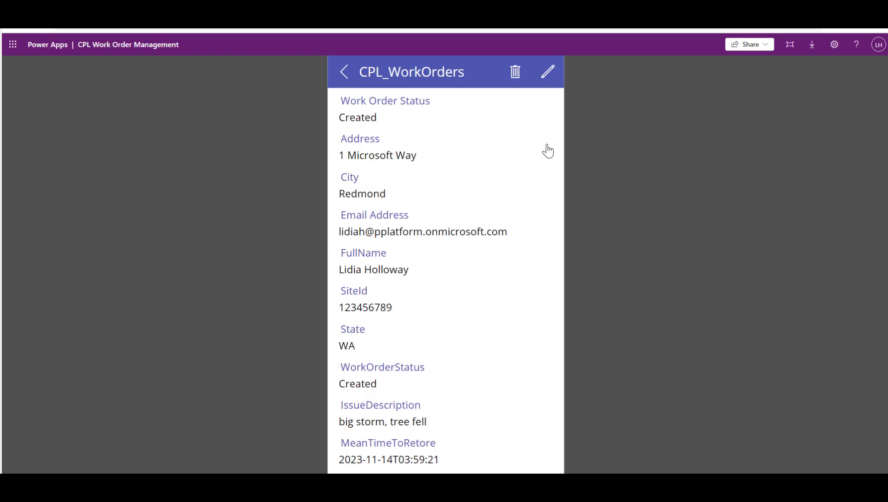
click(548, 72)
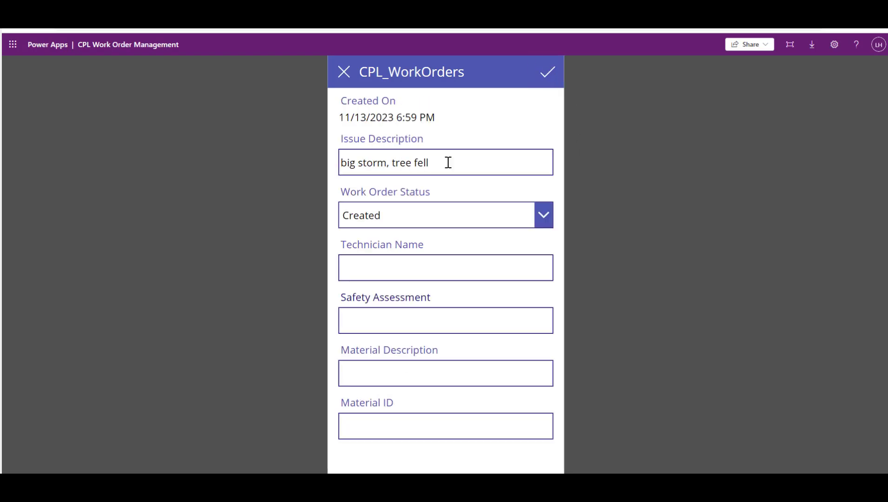
click(404, 225)
click(388, 267)
click(384, 277)
text(Steve Smith)
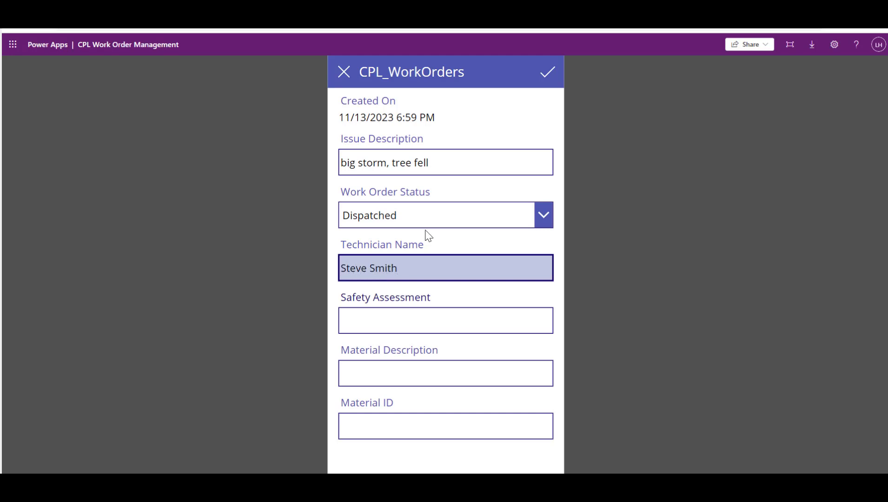
click(547, 74)
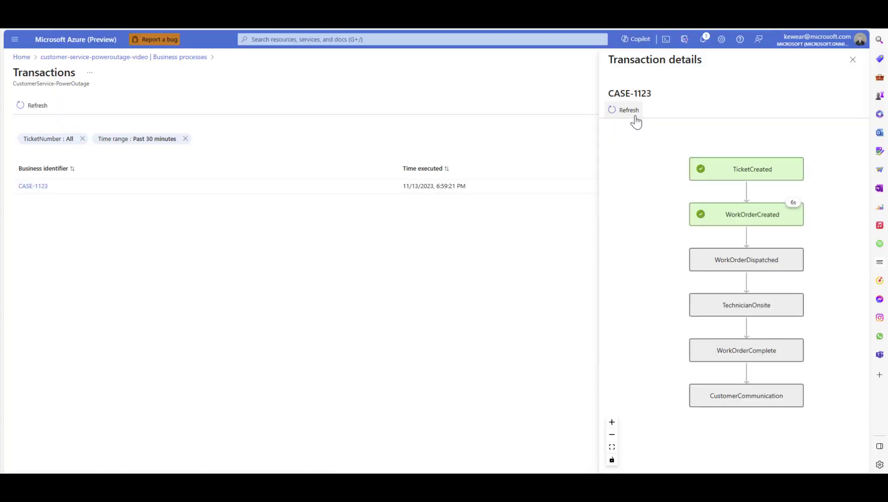
In the Azure portal, refresh the transaction details and examine the tracked properties of the WorkOrderDispatched stage
click(630, 112)
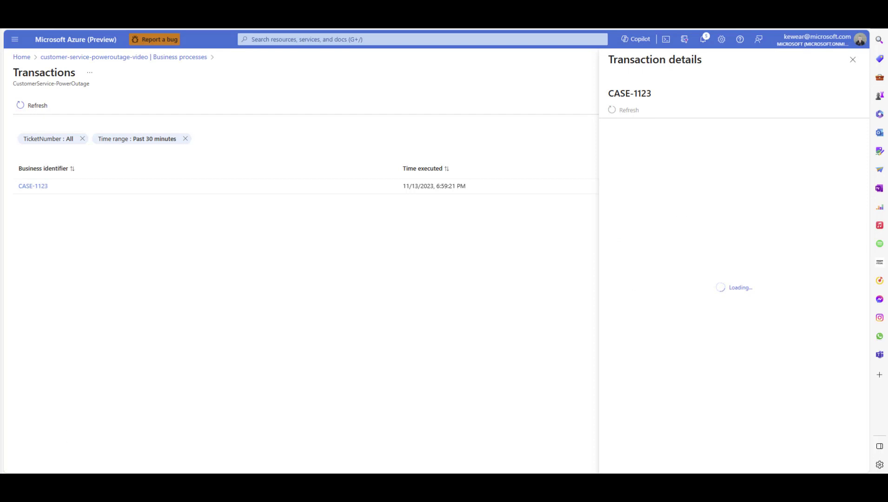
click(710, 265)
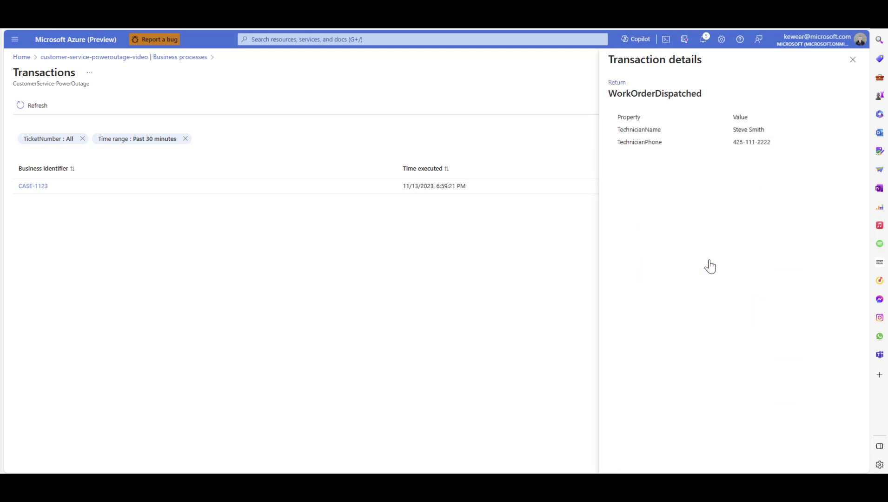
click(616, 82)
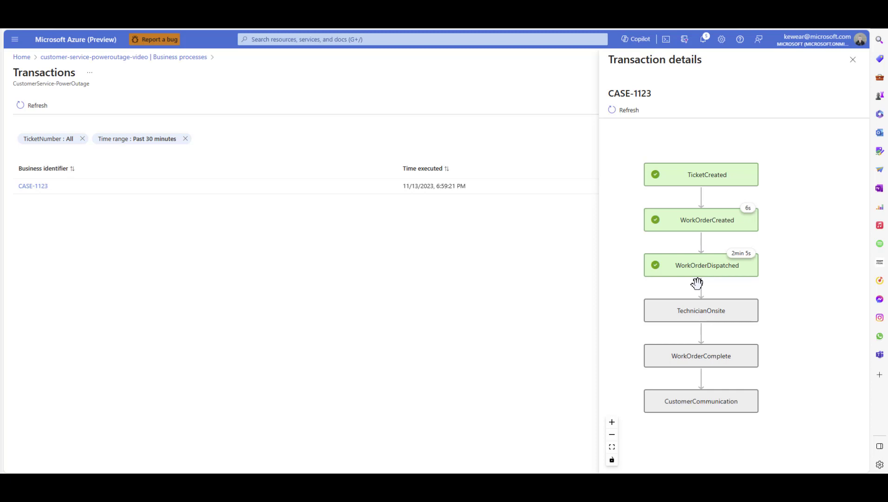
drag(687, 286, 689, 284)
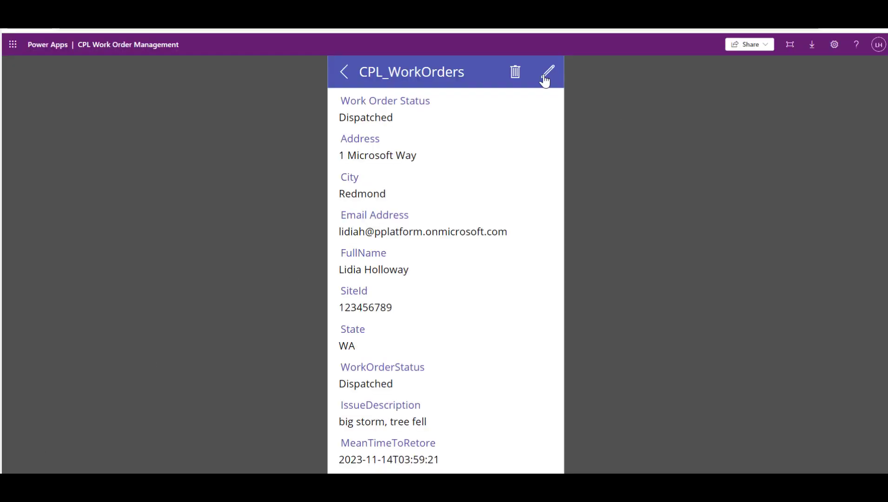
In the CPL Work Order Management app, set the work order to Onsite with the safety assessment "A large dog is in backyard" and save
click(544, 73)
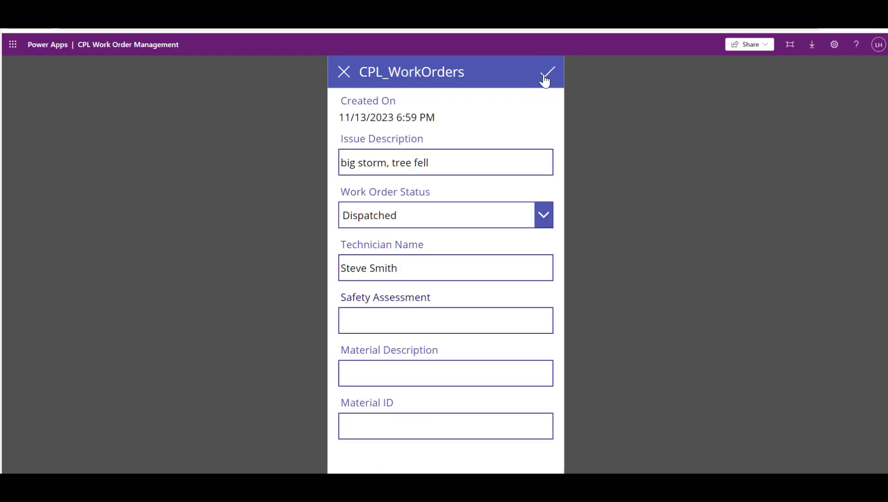
click(465, 215)
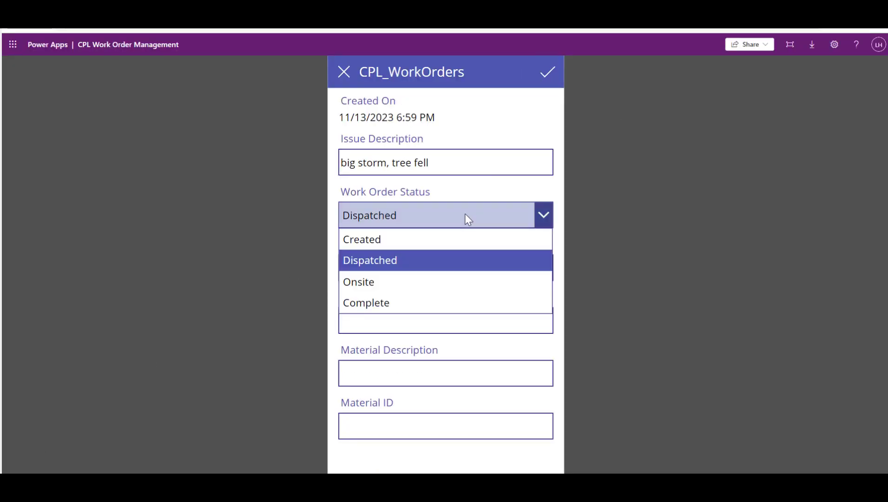
click(402, 289)
click(385, 321)
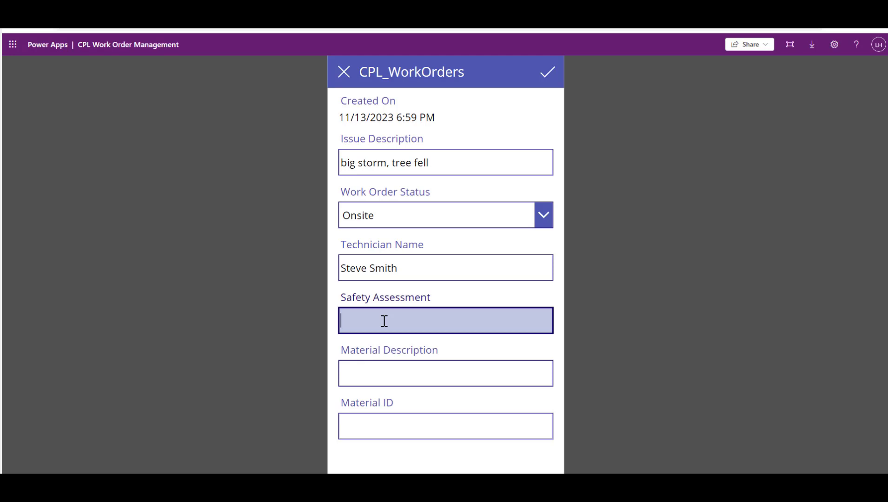
text(A large dog is in backyard)
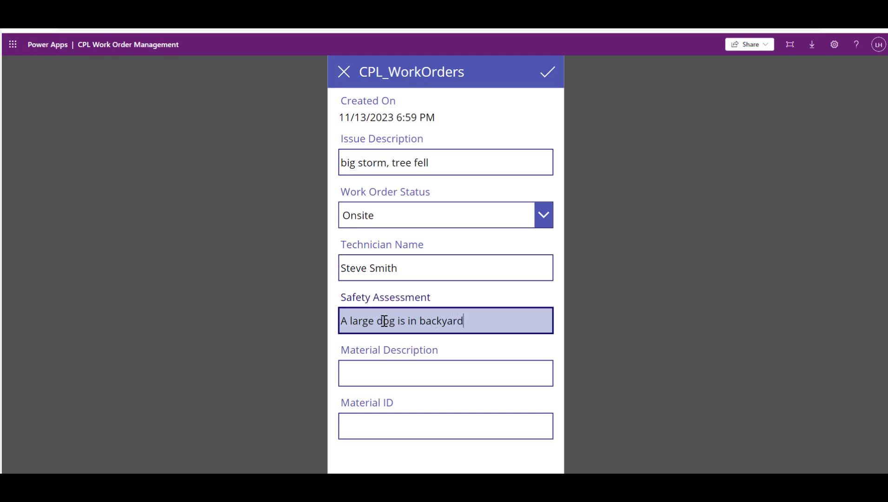
click(550, 73)
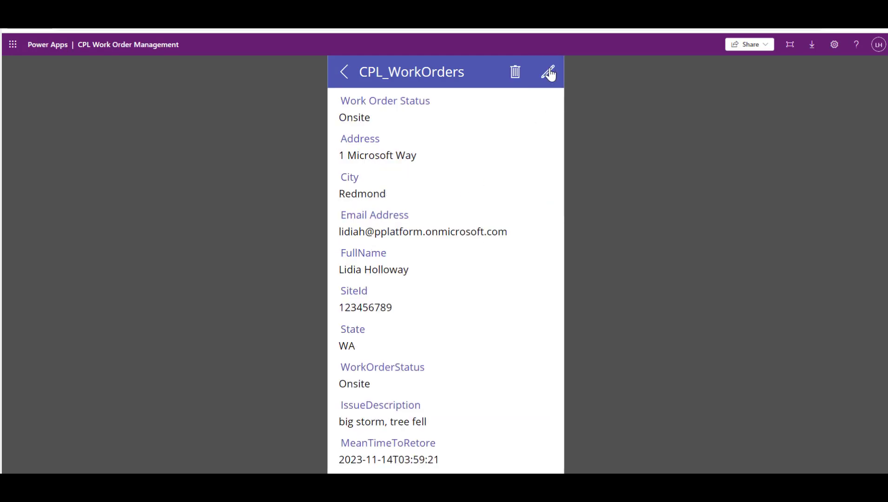
Set the work order's status to Complete with material description "Power Pole" and material ID 34324323, and save it
click(550, 74)
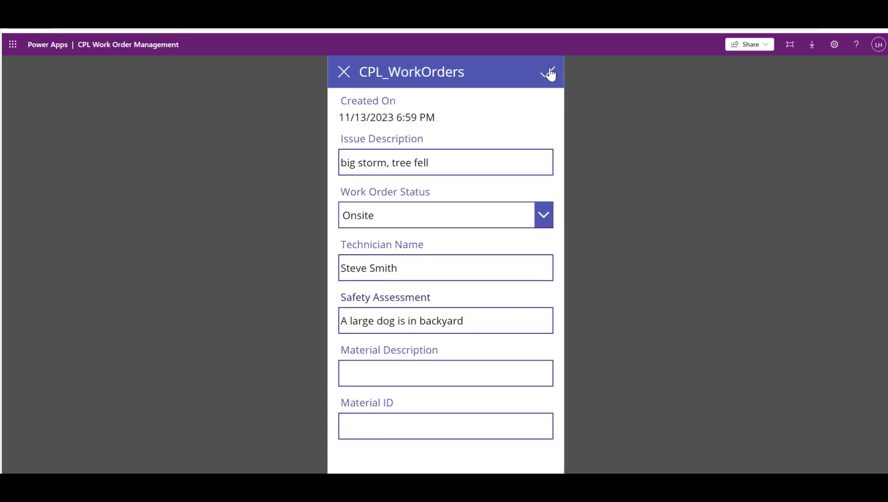
click(509, 208)
click(448, 300)
click(396, 374)
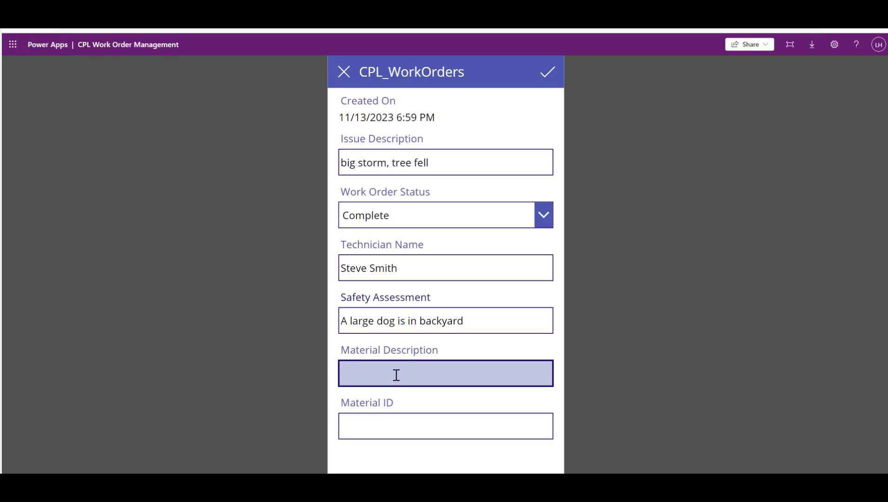
text(Power Pole)
click(389, 426)
text(34324323)
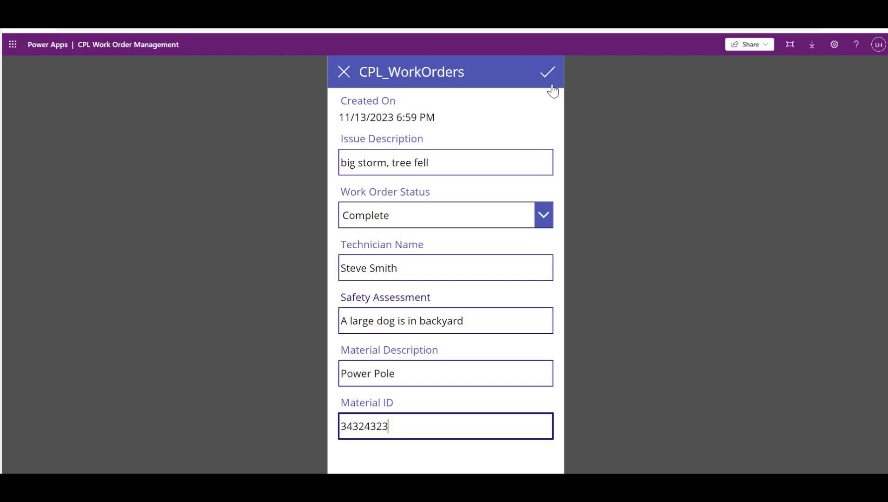
click(548, 71)
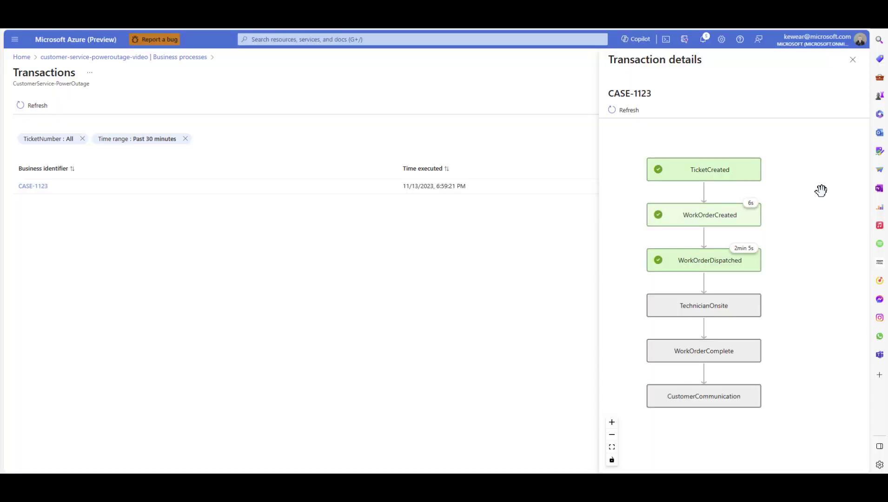
In the Azure portal, refresh the transaction and examine the tracked properties of its TechnicianOnsite, WorkOrderComplete and CustomerCommunication stages
click(629, 112)
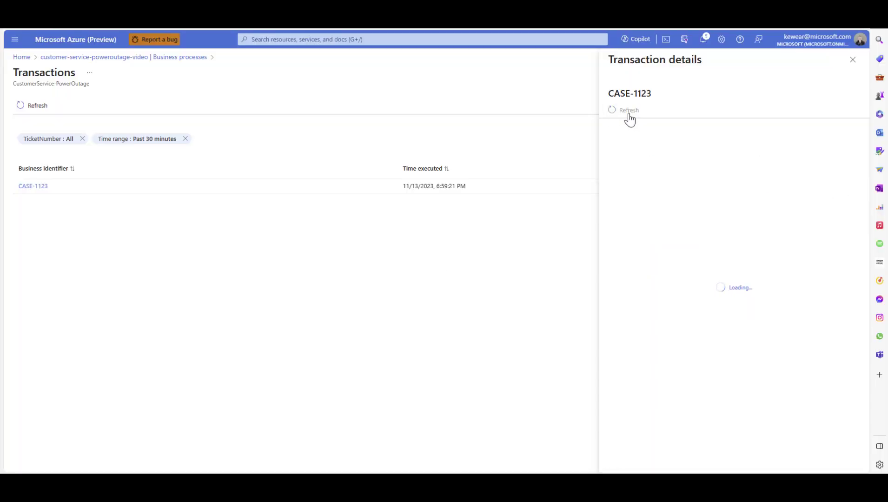
drag(630, 264, 603, 168)
click(743, 315)
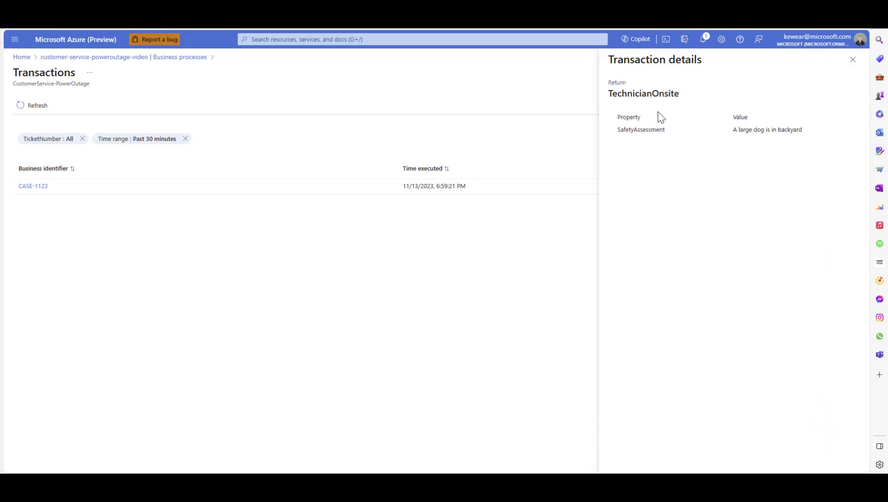
click(621, 89)
click(726, 359)
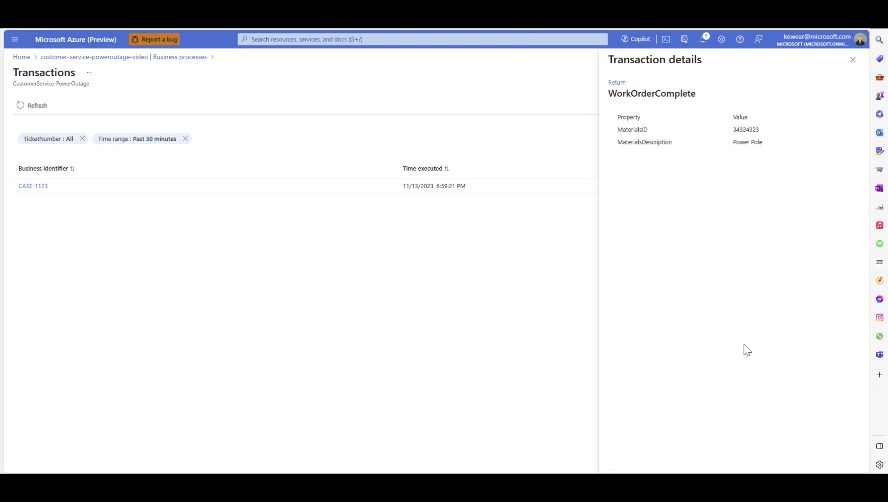
click(617, 83)
click(735, 408)
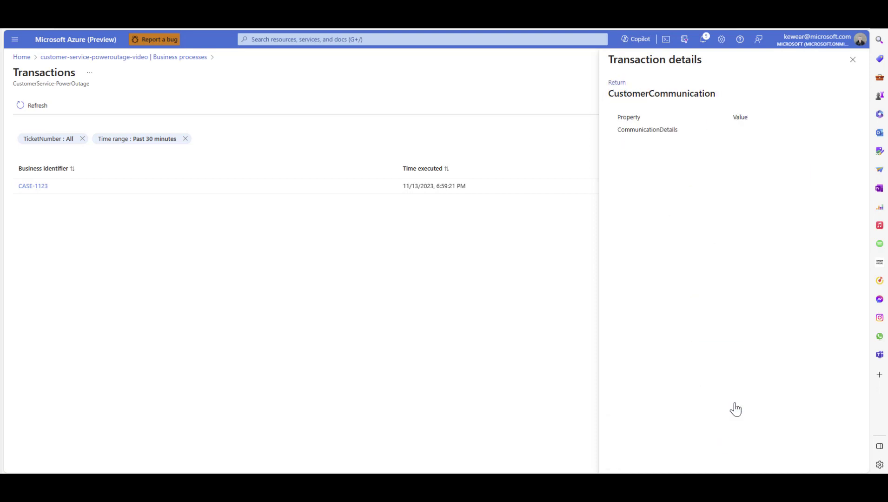
click(620, 83)
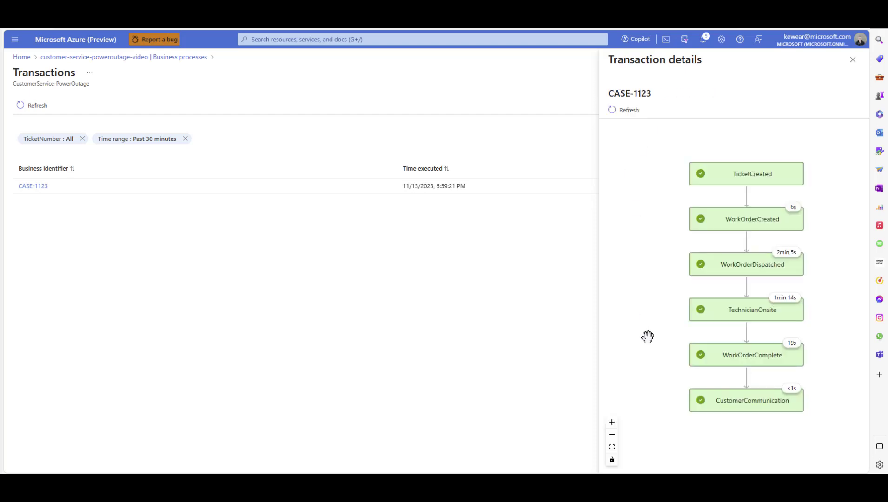